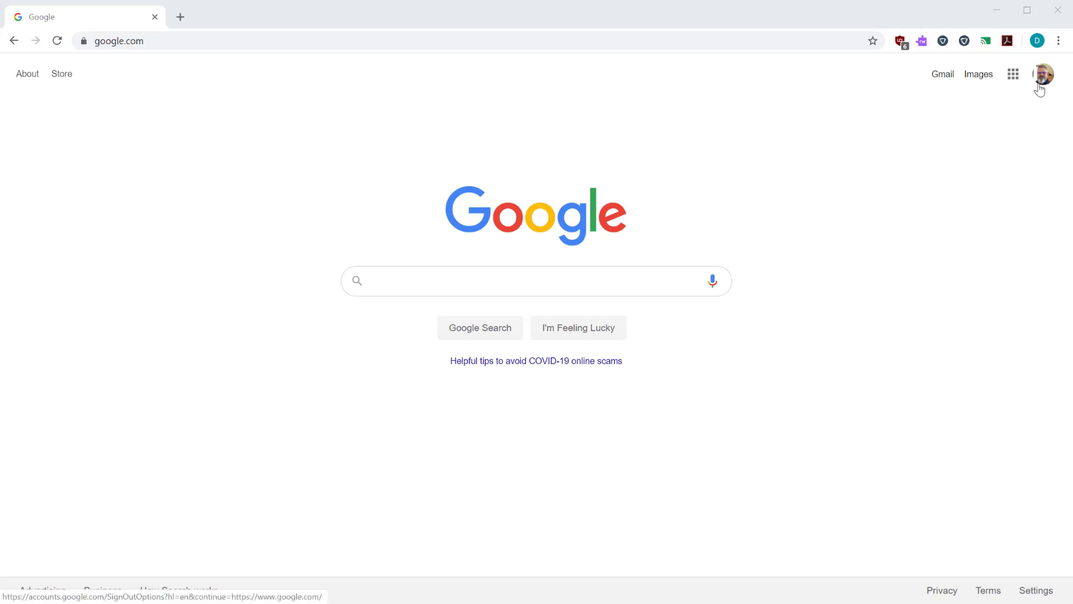
- Open the Google apps panel and scroll through its list of apps
click(1012, 77)
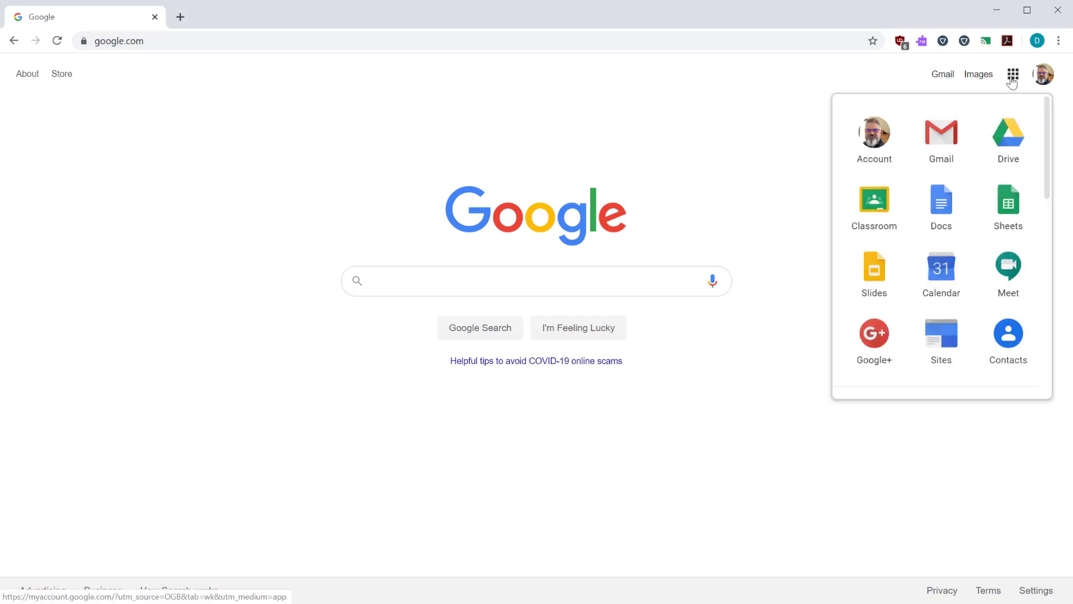
scroll(976, 255, down, 4)
scroll(976, 254, down, 3)
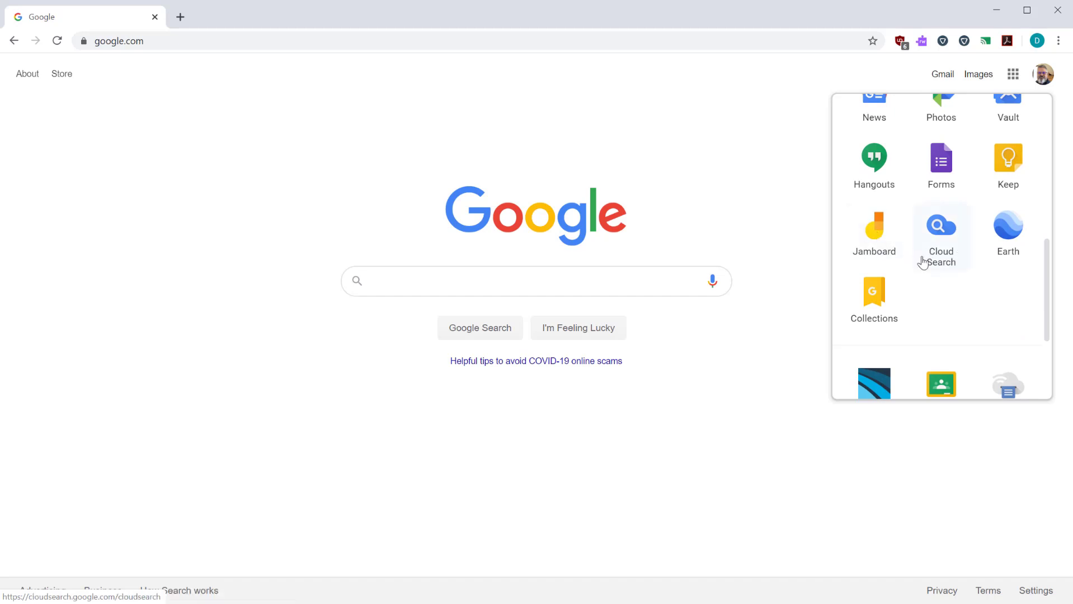
scroll(950, 280, up, 7)
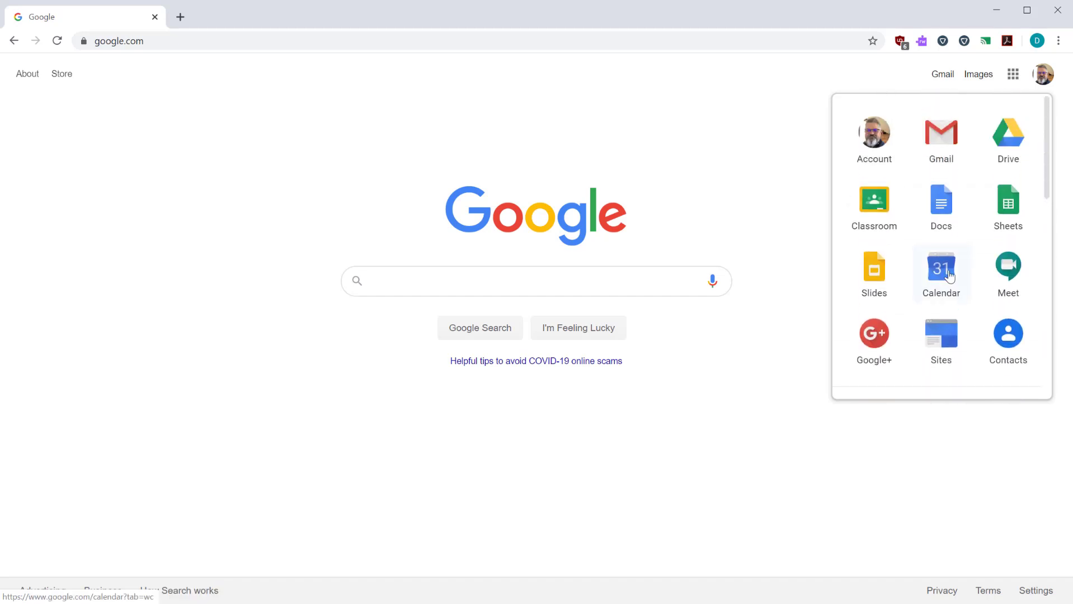
- Go to Google Drive and create a new Google Jamboard jam via New > More
click(1014, 146)
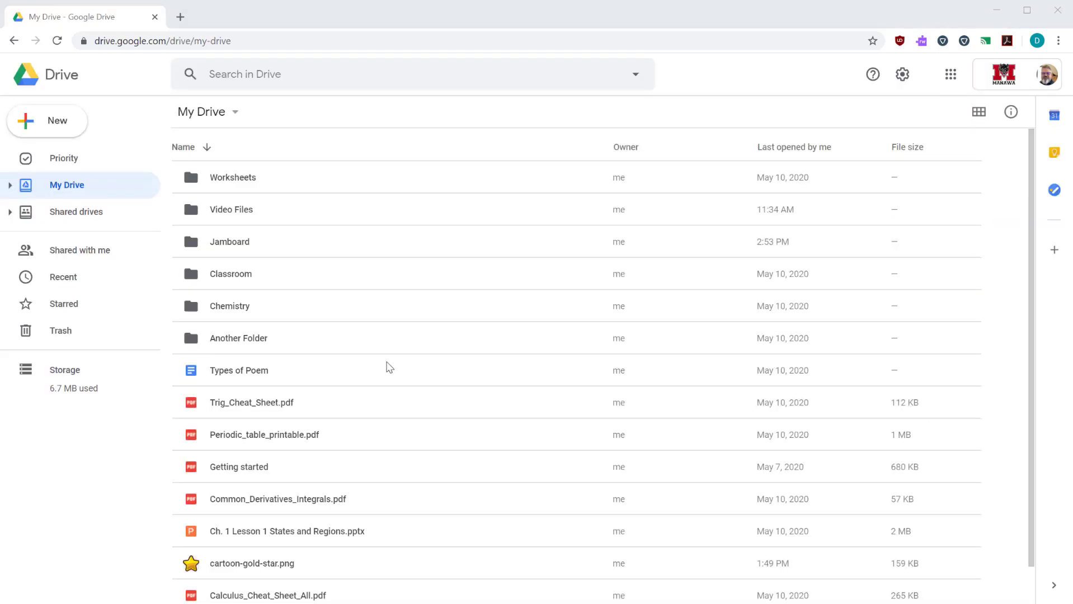
click(62, 126)
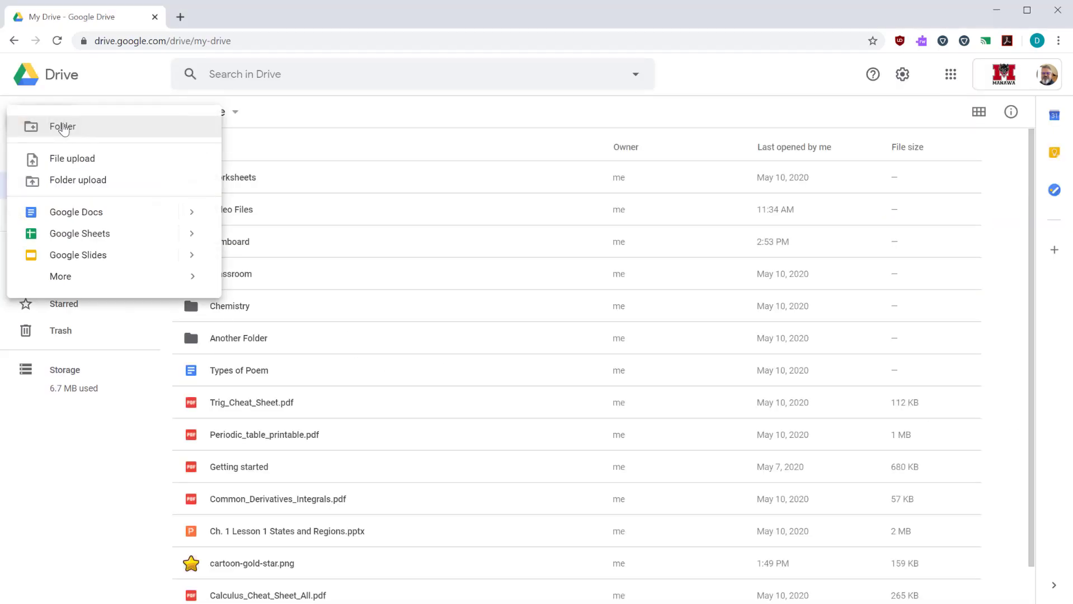
mouse_move(74, 276)
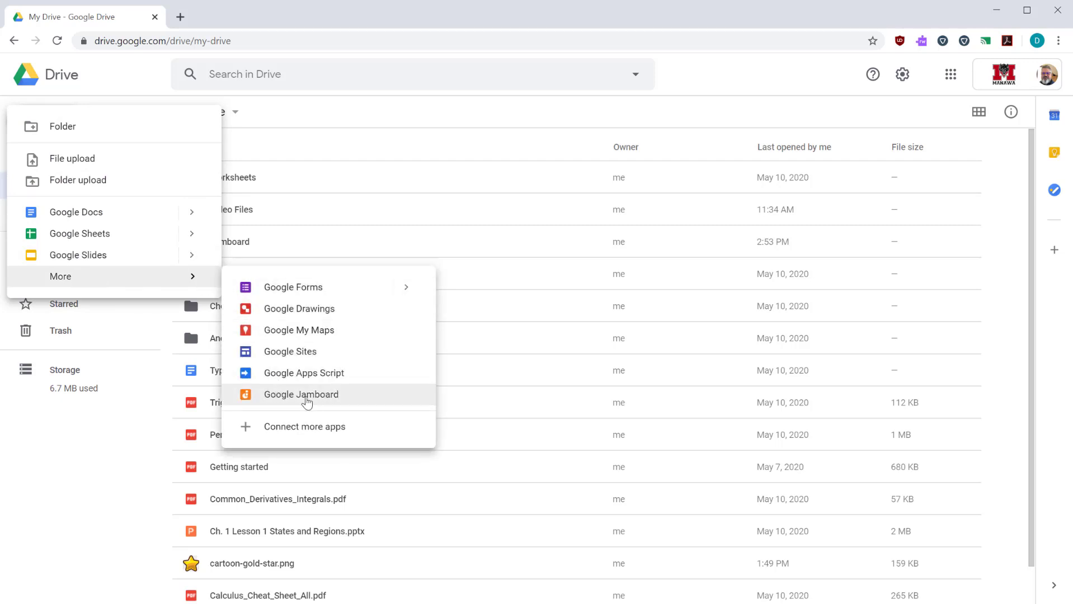
click(307, 398)
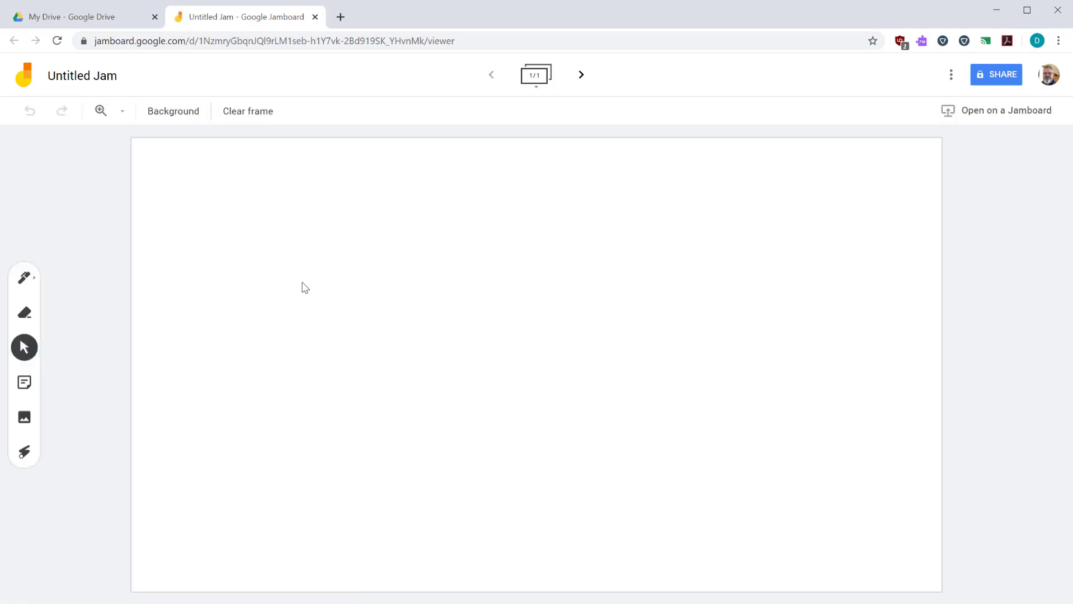
- Rename the Untitled Jam to 'Digital Whiteboard Tutorial'
click(79, 83)
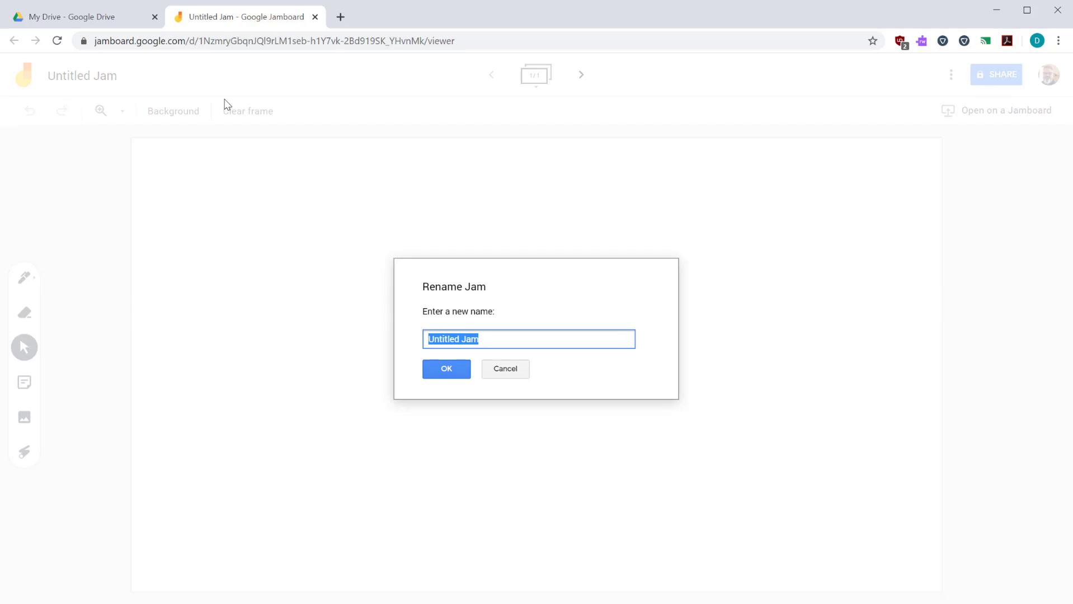
text(Digital Whiteboard Tutorial)
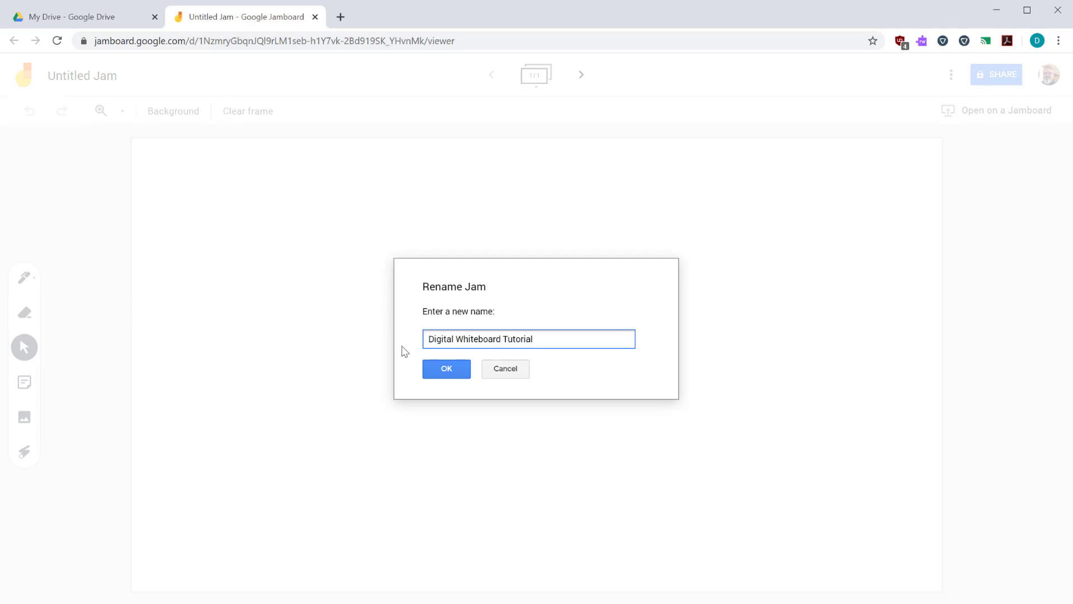
click(445, 369)
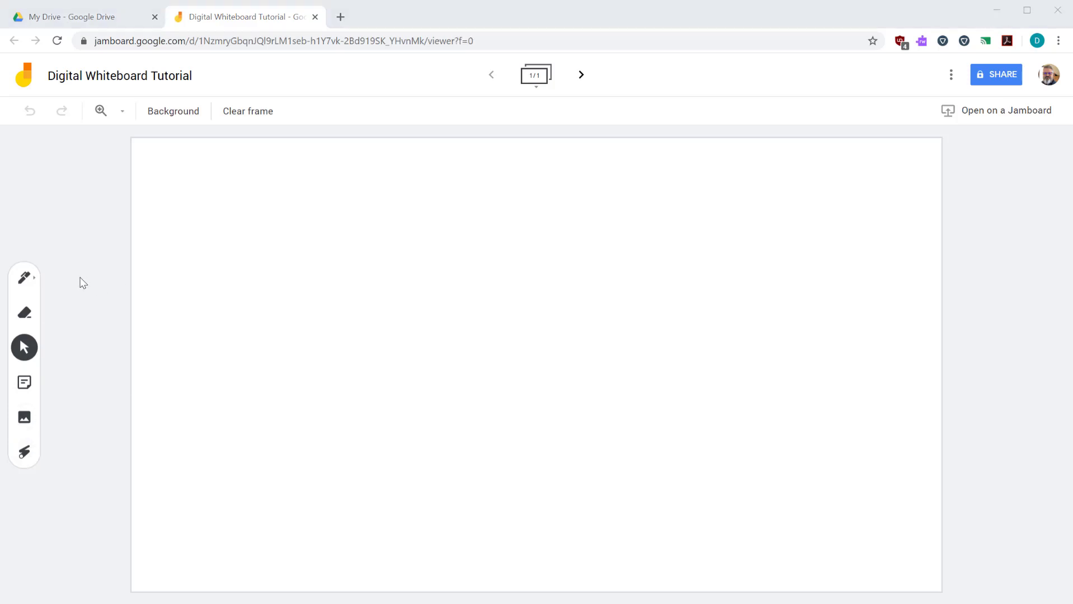
- Draw four dark wavy vertical strokes with the pen, marker, highlighter and brush
click(25, 279)
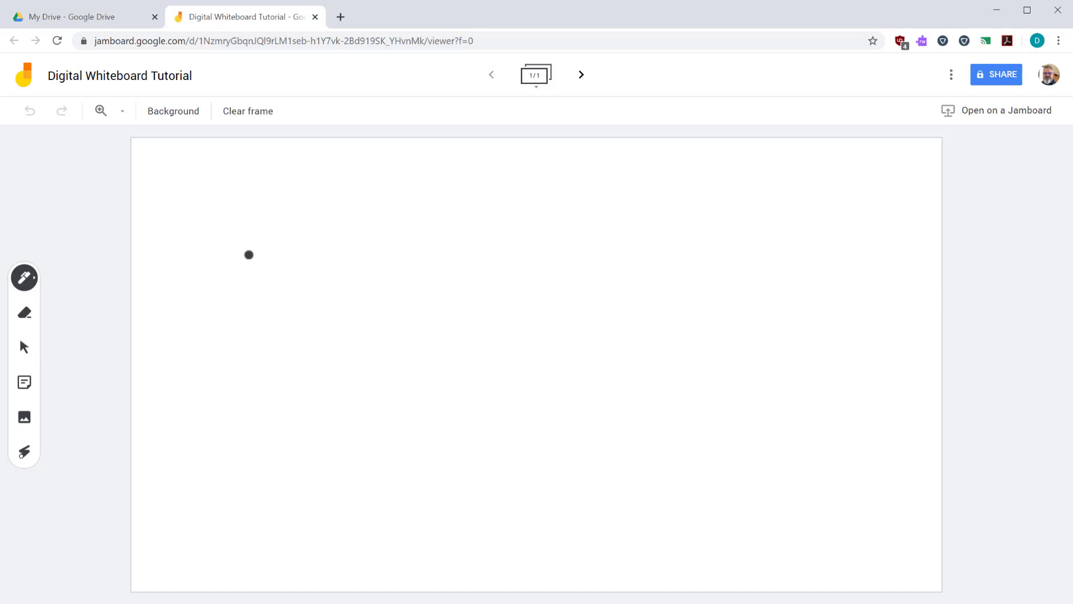
mouse_move(258, 215)
mouse_down()
mouse_move(259, 409)
mouse_move(278, 476)
mouse_up()
click(24, 278)
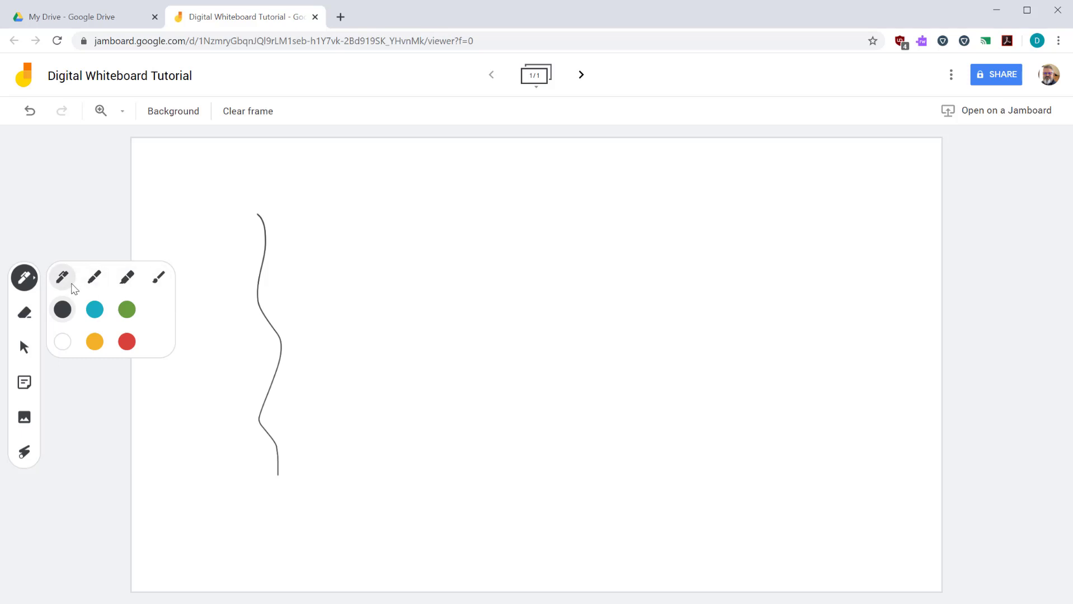
click(94, 279)
mouse_move(373, 233)
mouse_down()
mouse_move(366, 278)
mouse_move(422, 477)
mouse_up()
click(127, 276)
drag(593, 225, 628, 476)
click(159, 276)
mouse_move(778, 220)
mouse_down()
mouse_move(765, 290)
mouse_move(817, 510)
mouse_up()
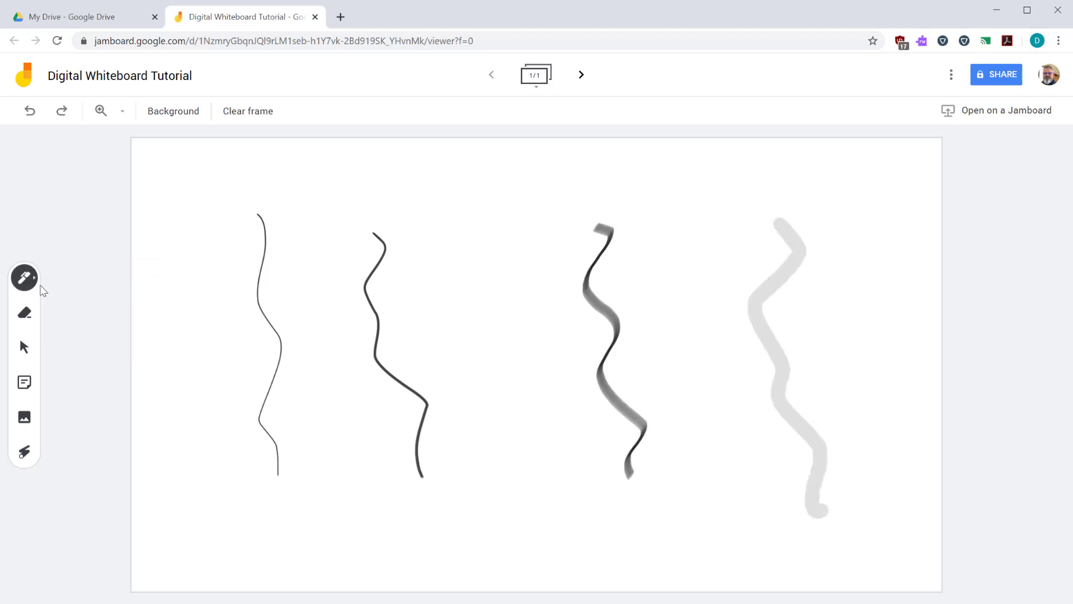
- In orange, draw a matching pen, marker, highlighter and brush stroke beside each dark one
click(24, 278)
click(62, 277)
click(94, 342)
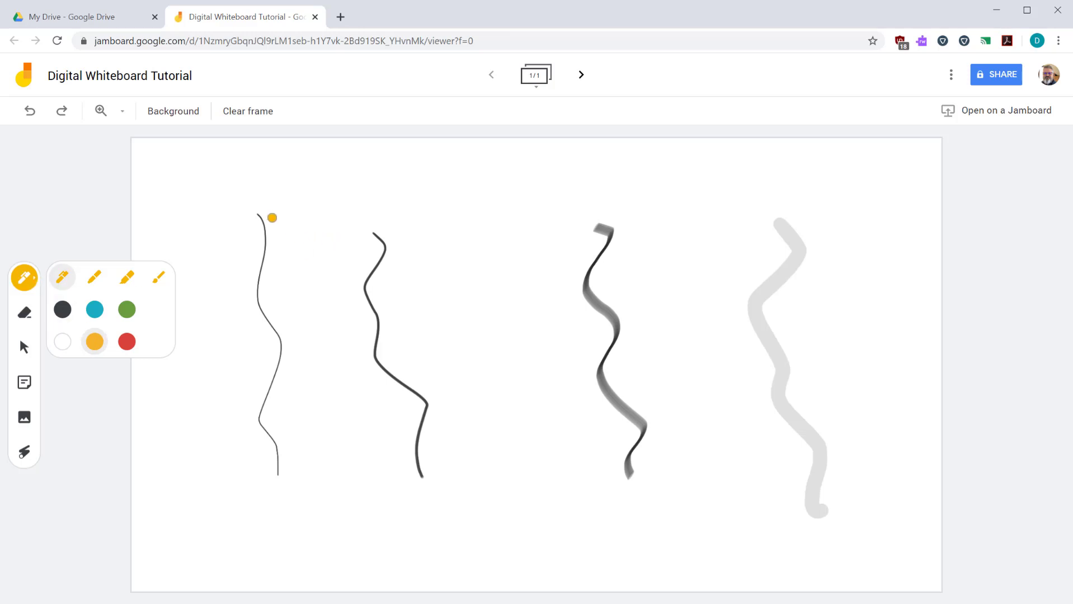
mouse_move(275, 222)
mouse_down()
mouse_move(273, 283)
mouse_move(286, 307)
mouse_up()
drag(281, 350, 314, 467)
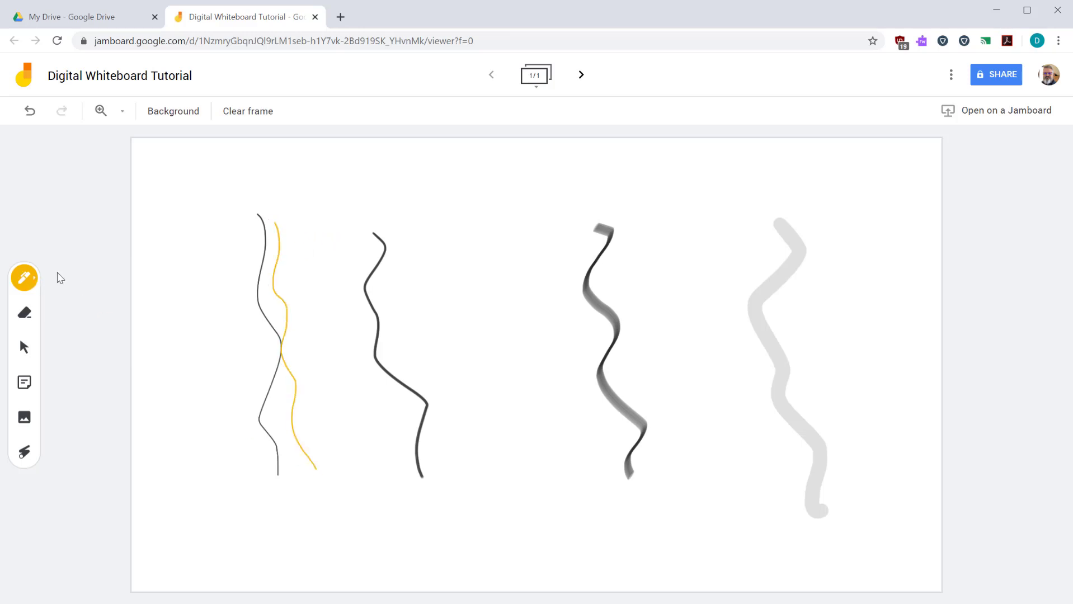
click(24, 278)
drag(418, 243, 442, 488)
click(28, 280)
click(127, 276)
drag(632, 234, 691, 480)
click(24, 278)
click(159, 276)
drag(833, 235, 873, 491)
- Undo the stray mark and erase the lower end of the first dark line
key(ctrl+z)
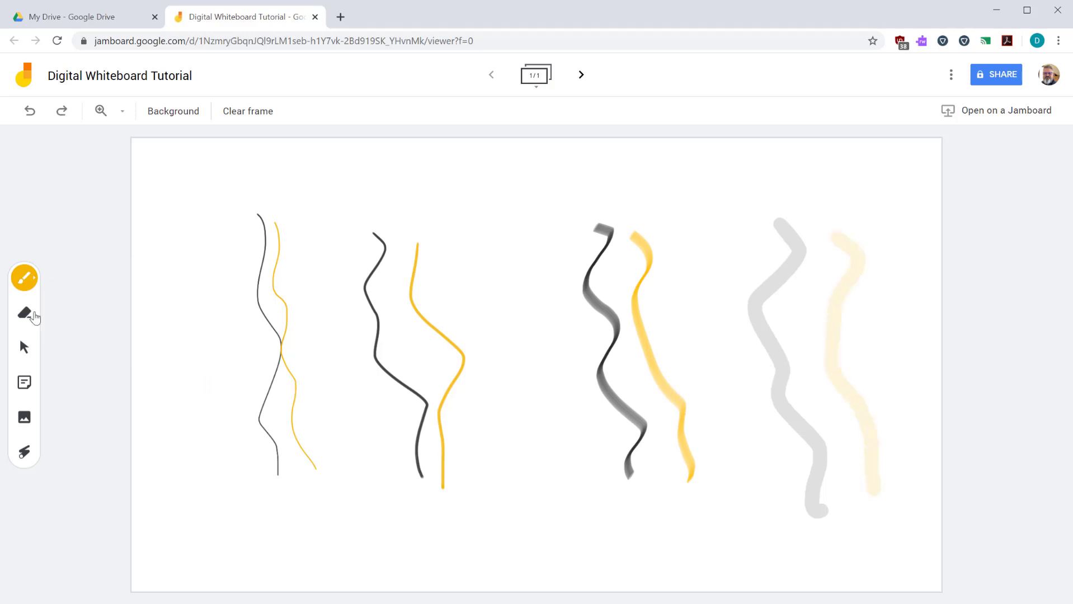
click(24, 313)
mouse_move(277, 456)
mouse_down()
mouse_move(265, 439)
mouse_move(286, 466)
mouse_move(283, 489)
mouse_move(273, 463)
mouse_move(299, 444)
mouse_up()
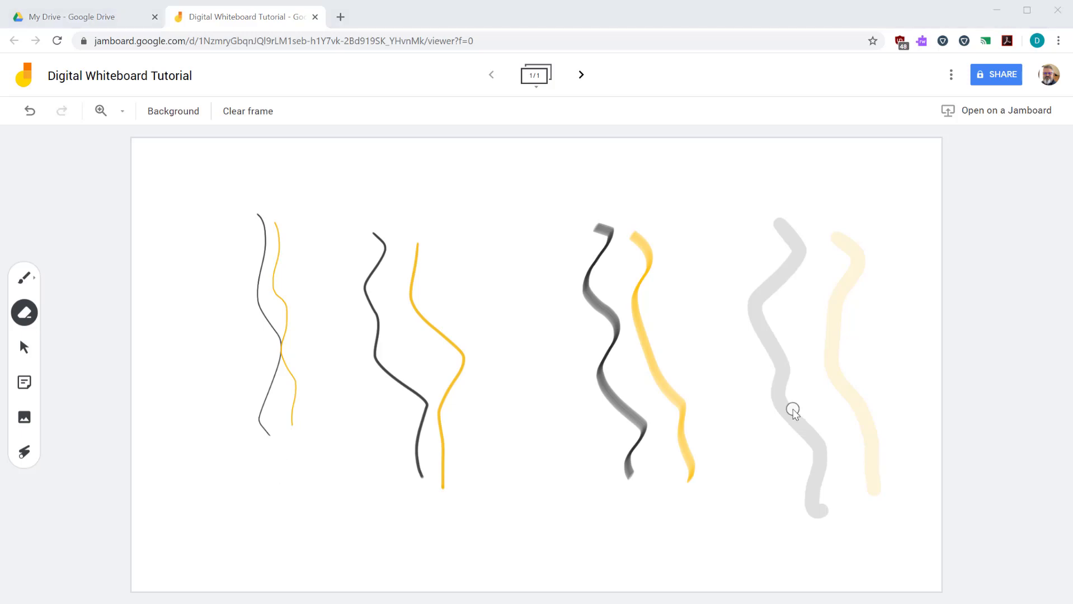
- Add a green sticky note reading 'Hello World!'
click(23, 385)
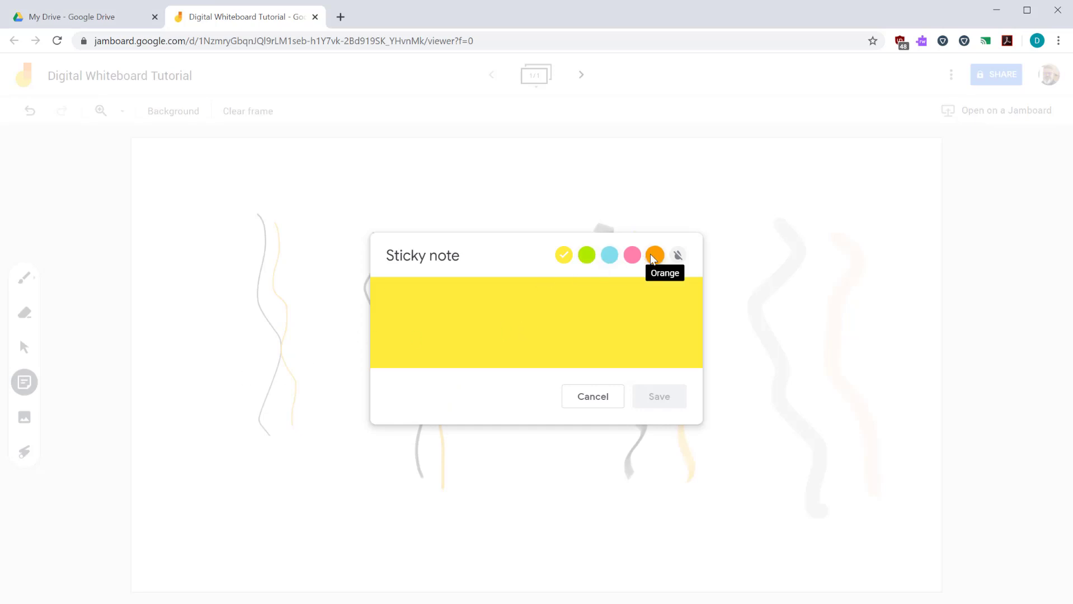
text(Hello World!)
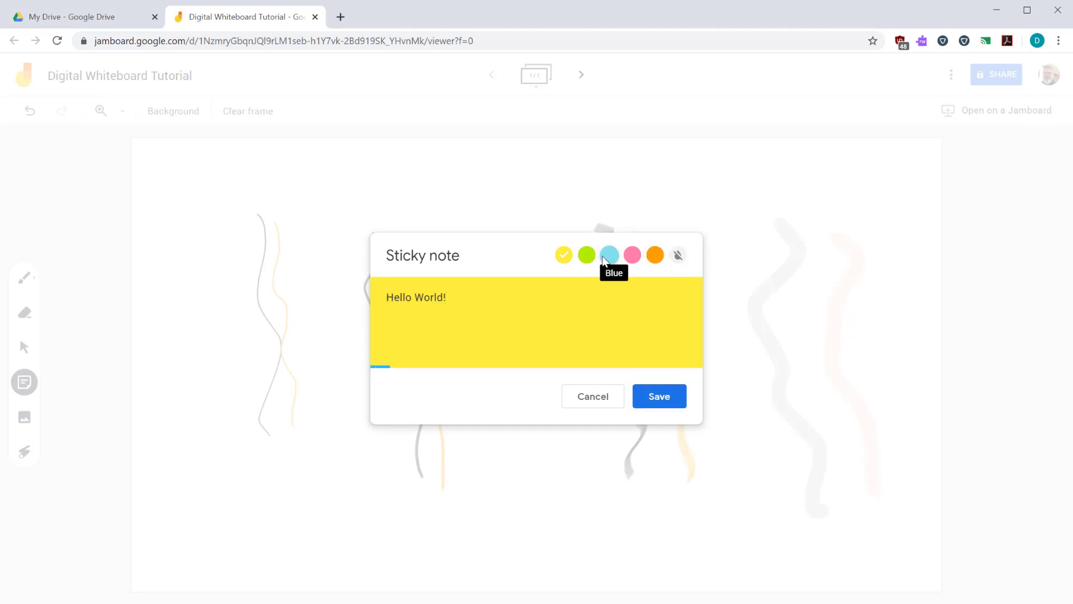
click(586, 255)
click(657, 397)
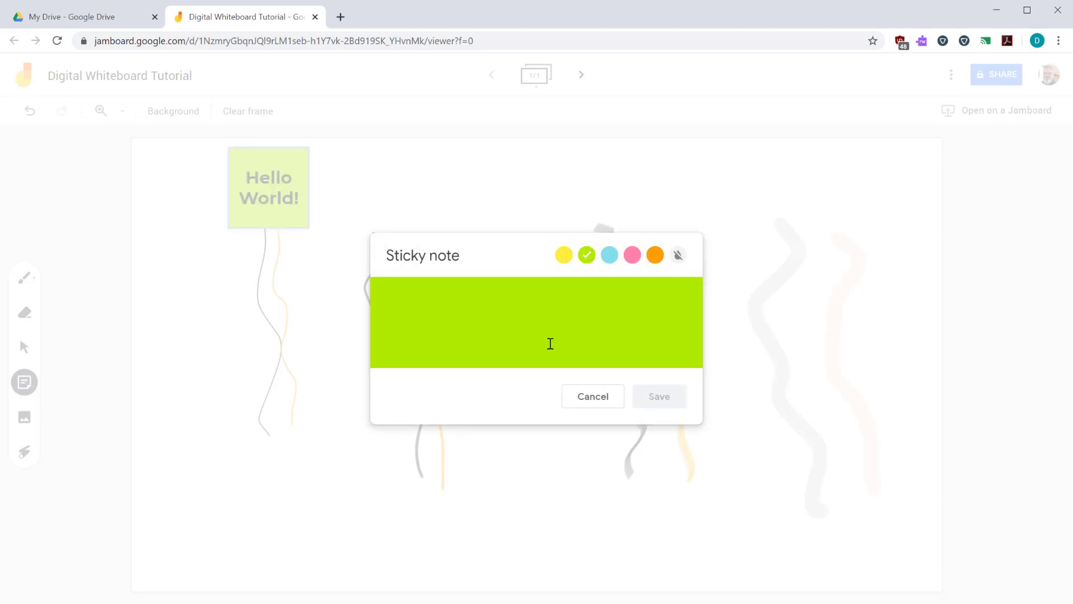
- Discard the empty second note and move Hello World! between the second and third stroke pairs
click(591, 398)
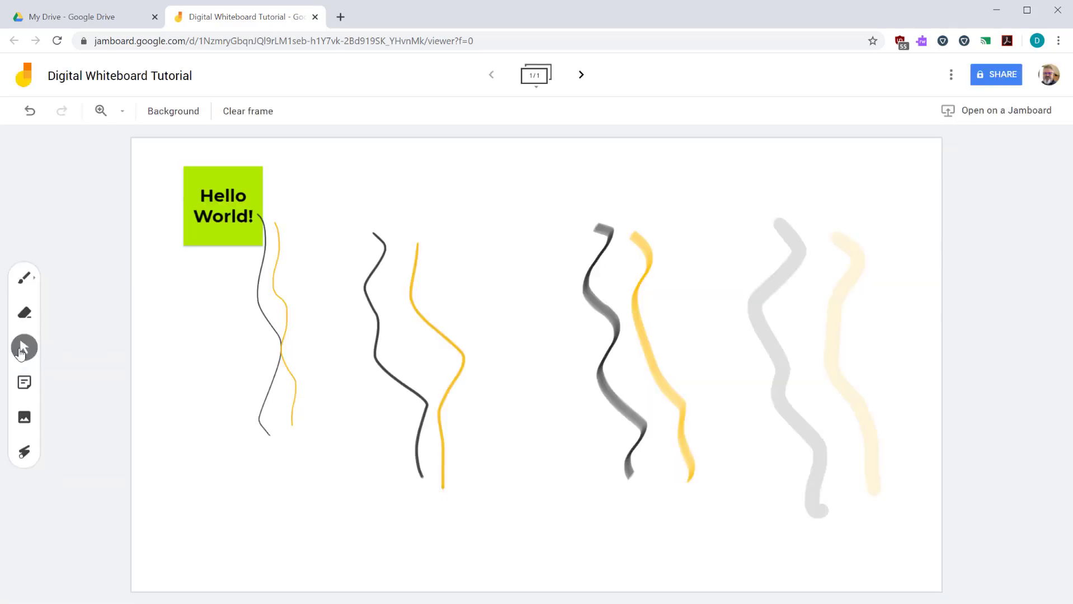
drag(185, 220, 247, 230)
mouse_move(444, 218)
mouse_down()
mouse_move(538, 202)
mouse_move(244, 208)
mouse_move(375, 247)
mouse_move(427, 246)
mouse_move(419, 343)
mouse_move(643, 274)
mouse_move(657, 251)
mouse_move(644, 224)
mouse_up()
click(499, 231)
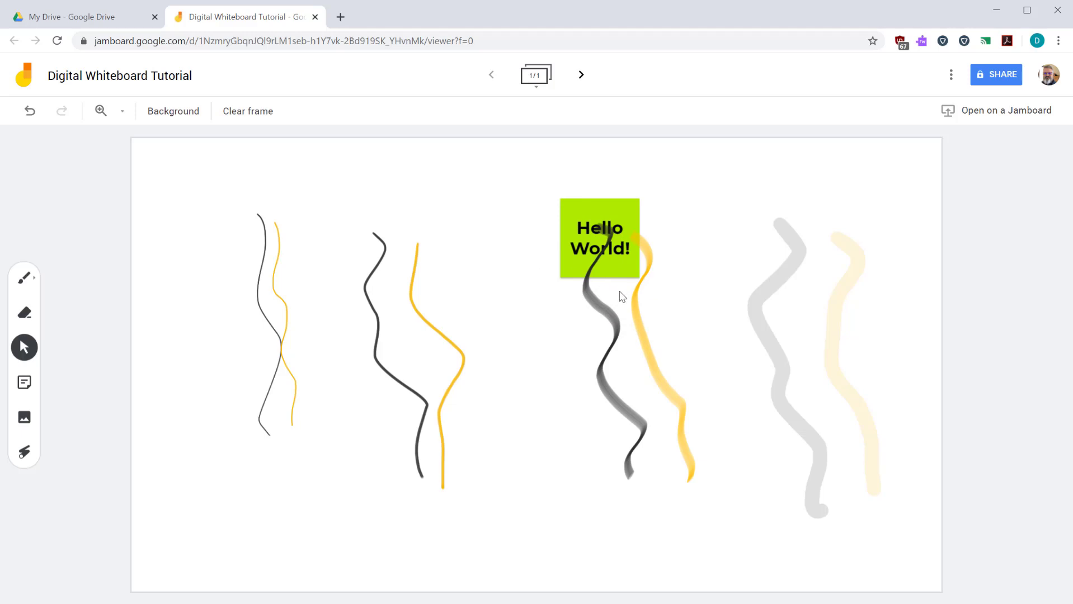
drag(592, 228, 497, 220)
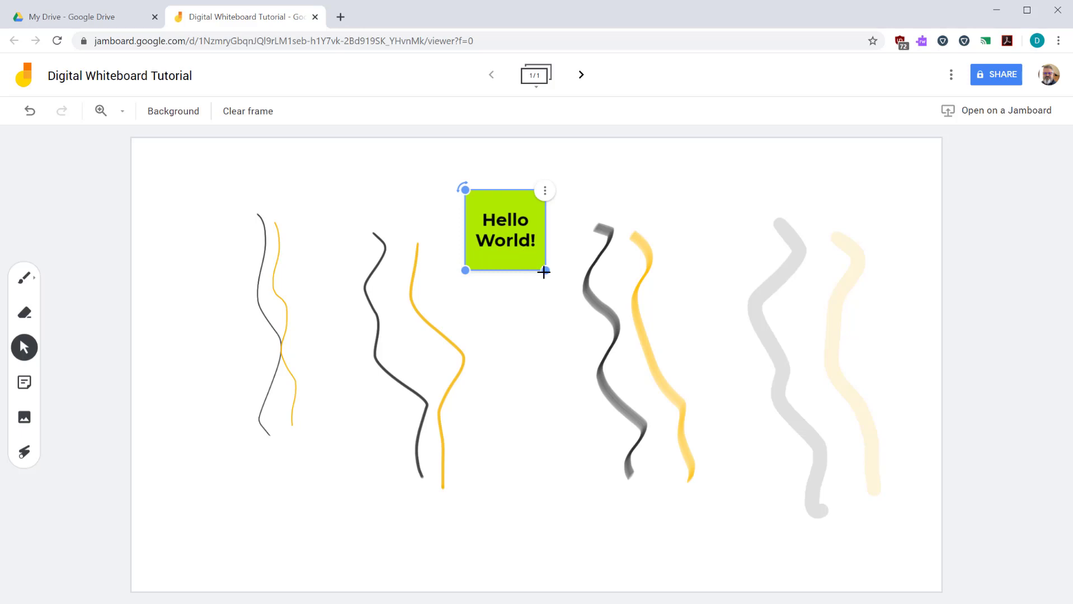
- Enlarge the Hello World! note from its corners and adjust its rotation
drag(545, 271, 569, 293)
mouse_move(463, 292)
mouse_down()
mouse_move(441, 317)
mouse_move(462, 296)
mouse_up()
drag(463, 190, 439, 178)
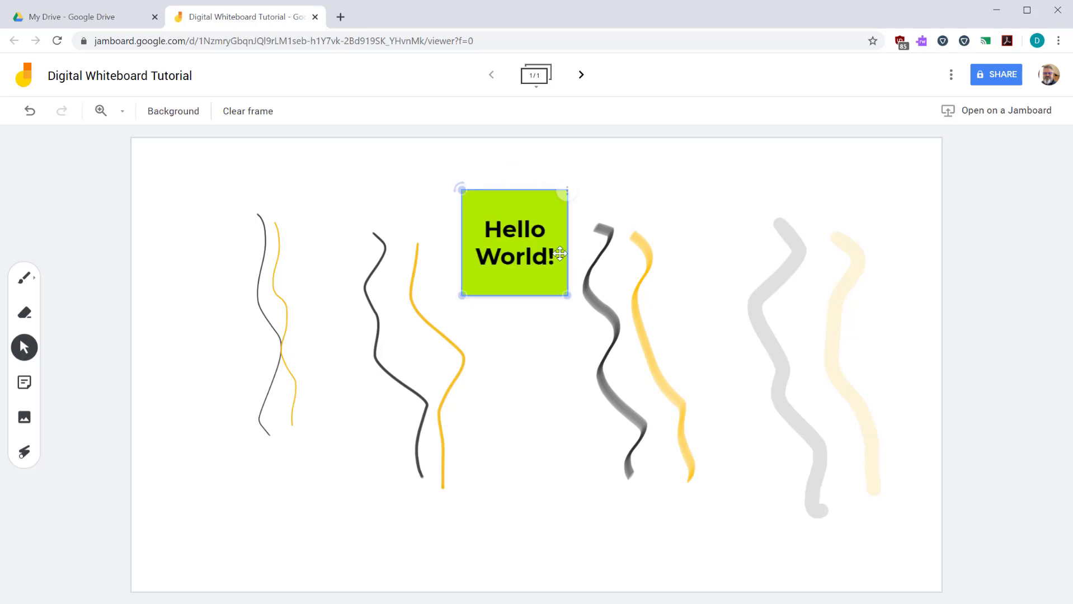
- Edit the Hello World! note to make it blue, then reopen and close its options
click(567, 191)
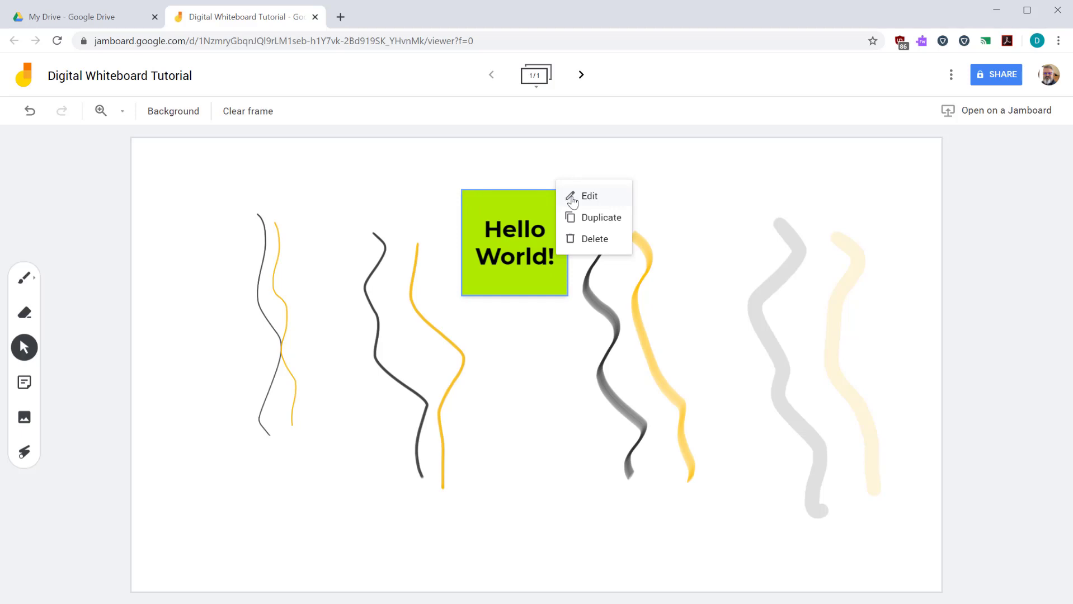
click(573, 199)
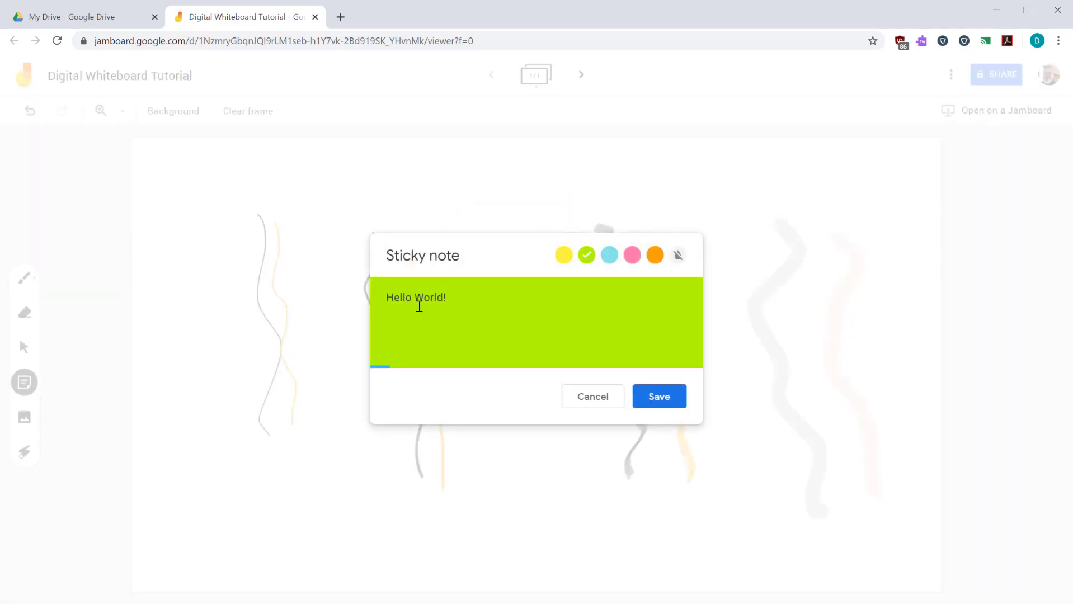
click(609, 256)
click(658, 396)
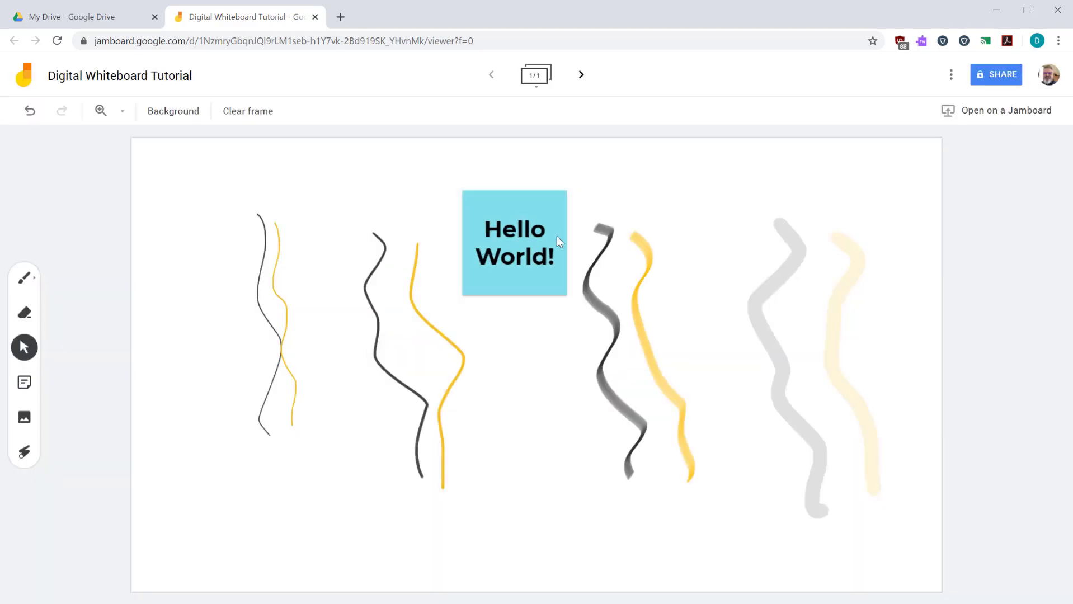
click(557, 205)
click(566, 196)
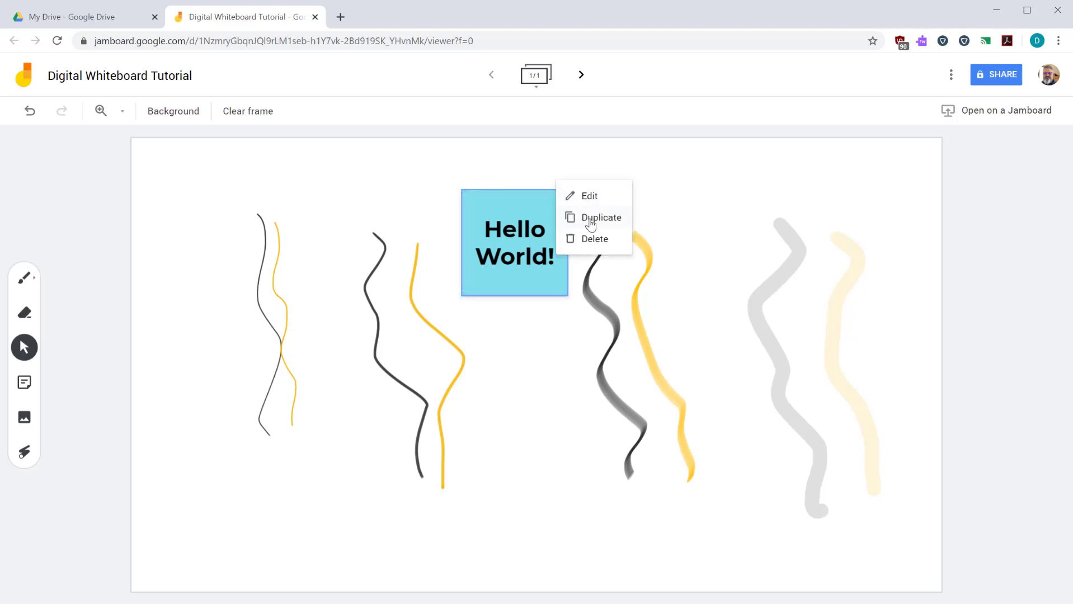
click(658, 291)
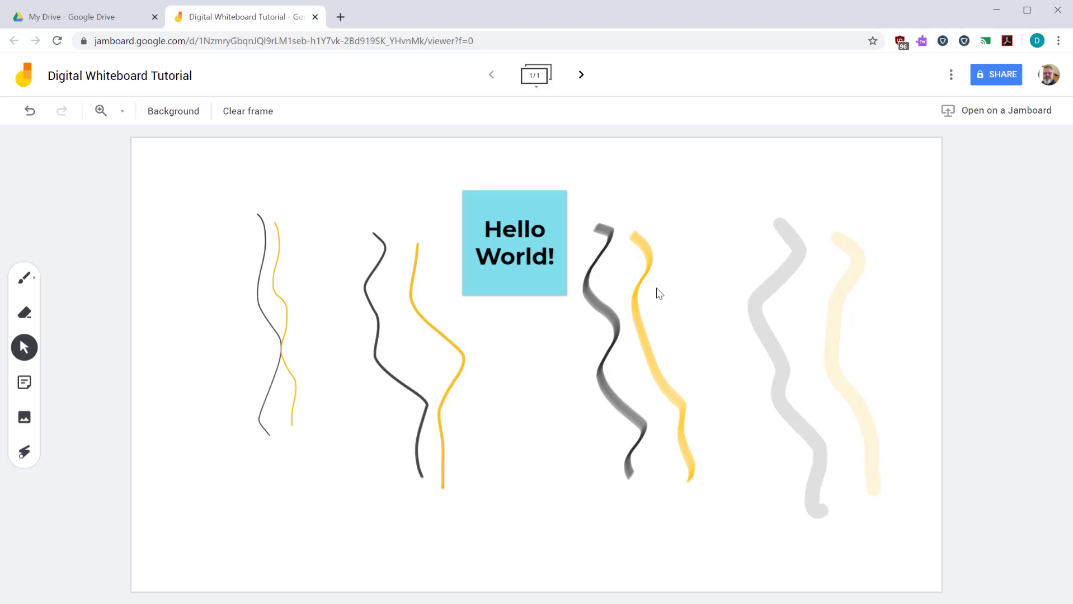
- Duplicate the blue Hello World! note and pull the stacked copies apart
click(538, 248)
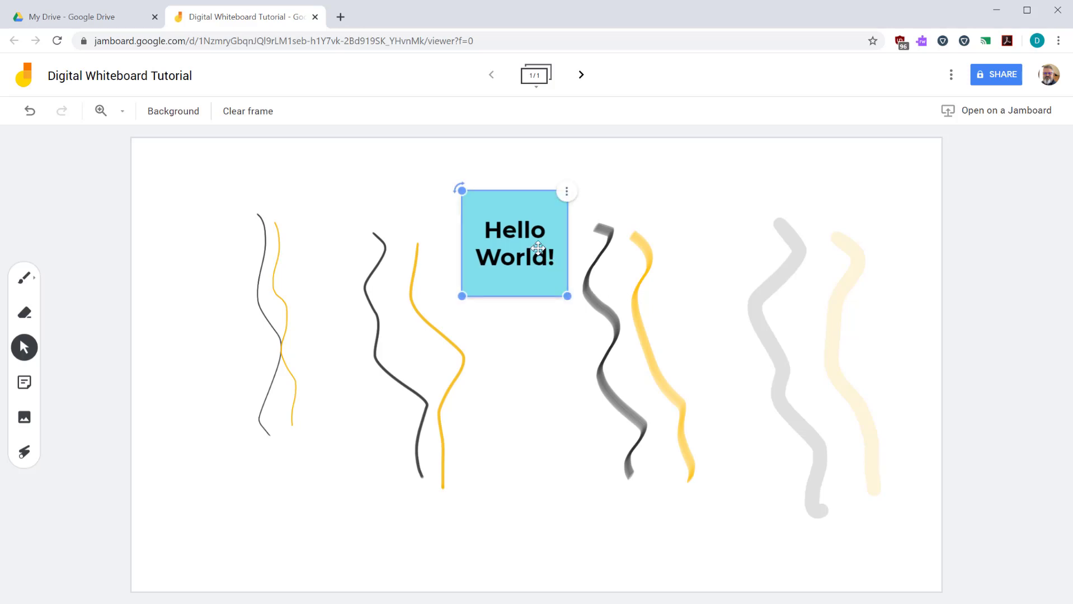
key(ctrl+d)
key(ctrl+d)
key(ctrl+d)
key(ctrl+d)
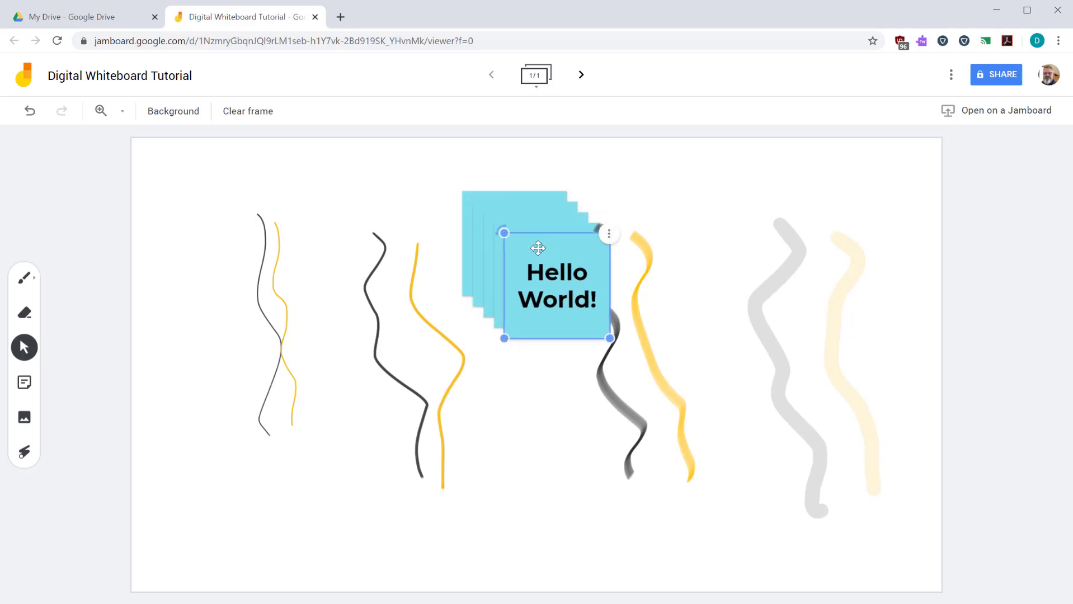
drag(538, 248, 734, 233)
drag(528, 238, 649, 276)
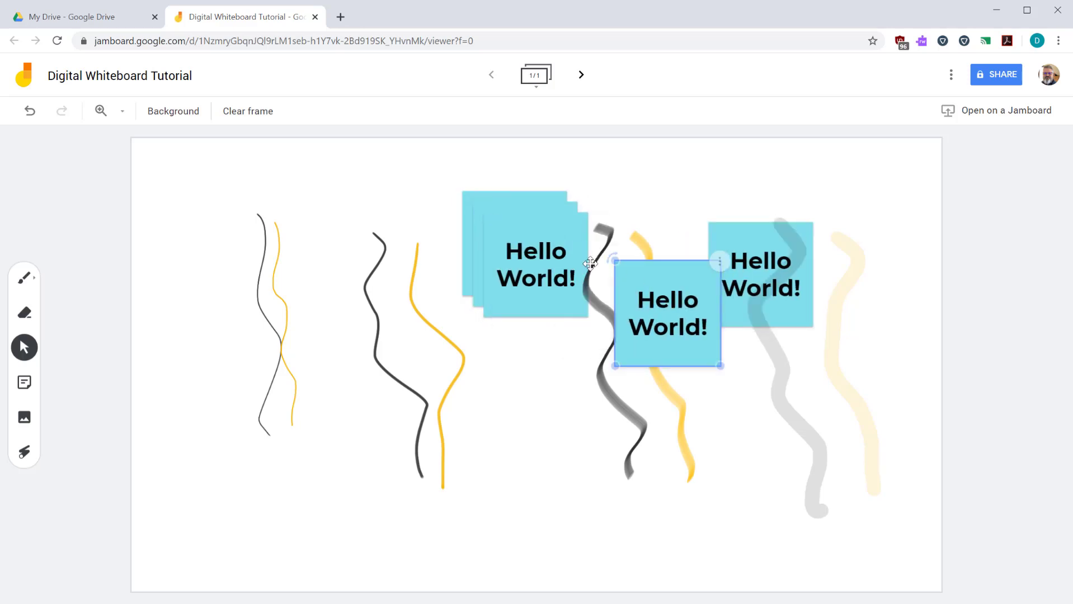
drag(575, 262, 448, 329)
key(ctrl+z)
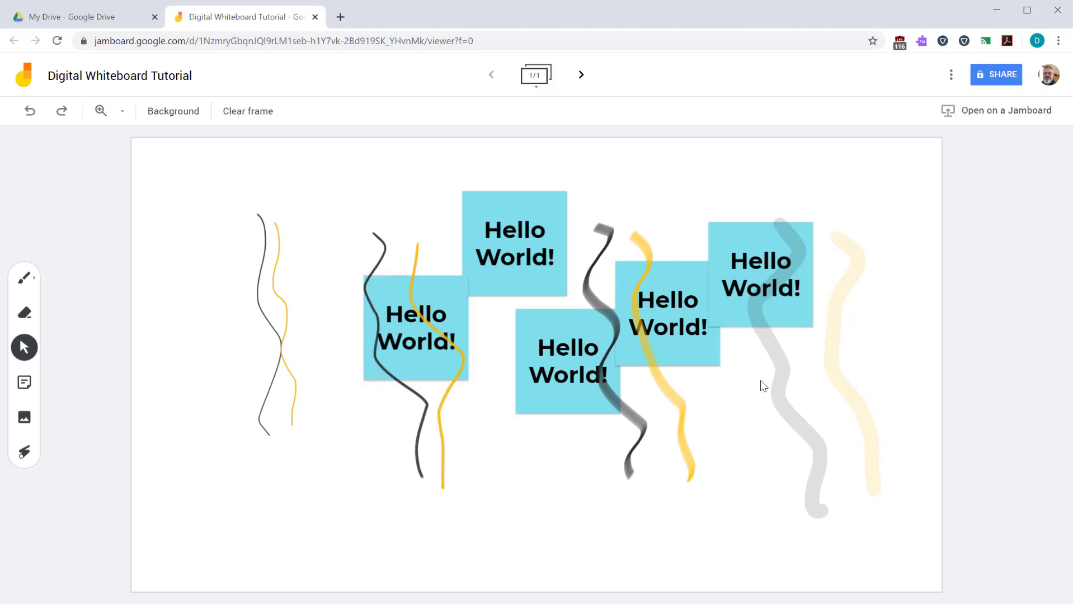
- Delete the four extra Hello World! notes, leaving only one
click(761, 313)
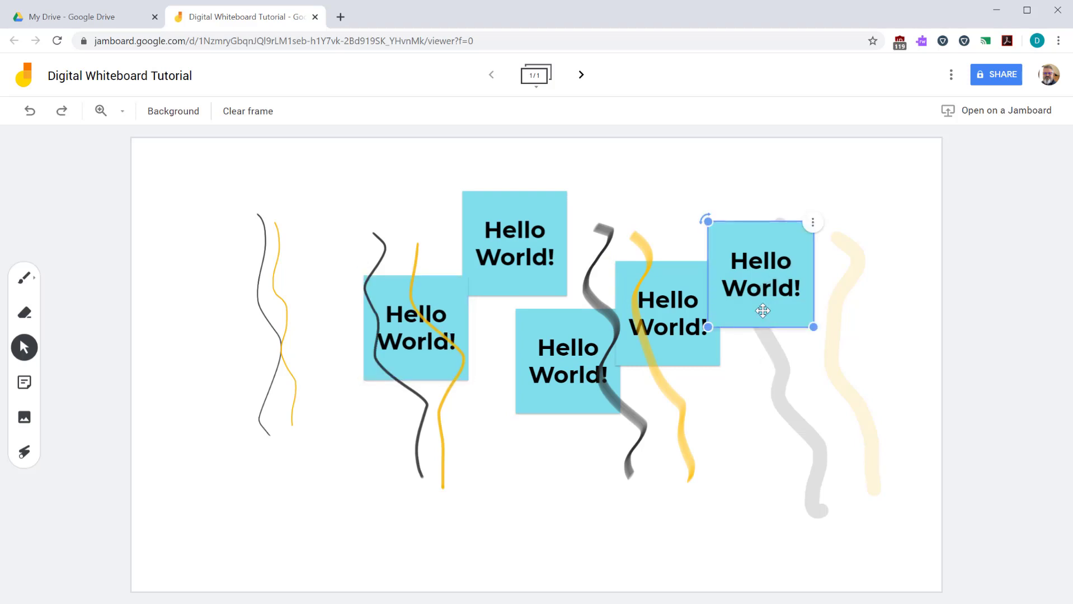
key(Delete)
click(672, 338)
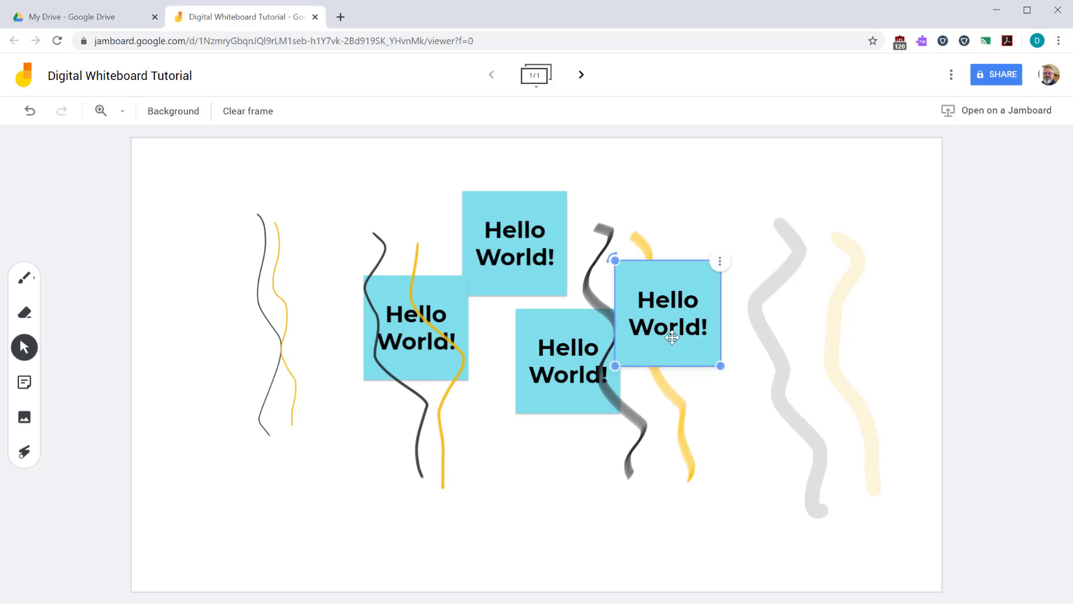
key(Delete)
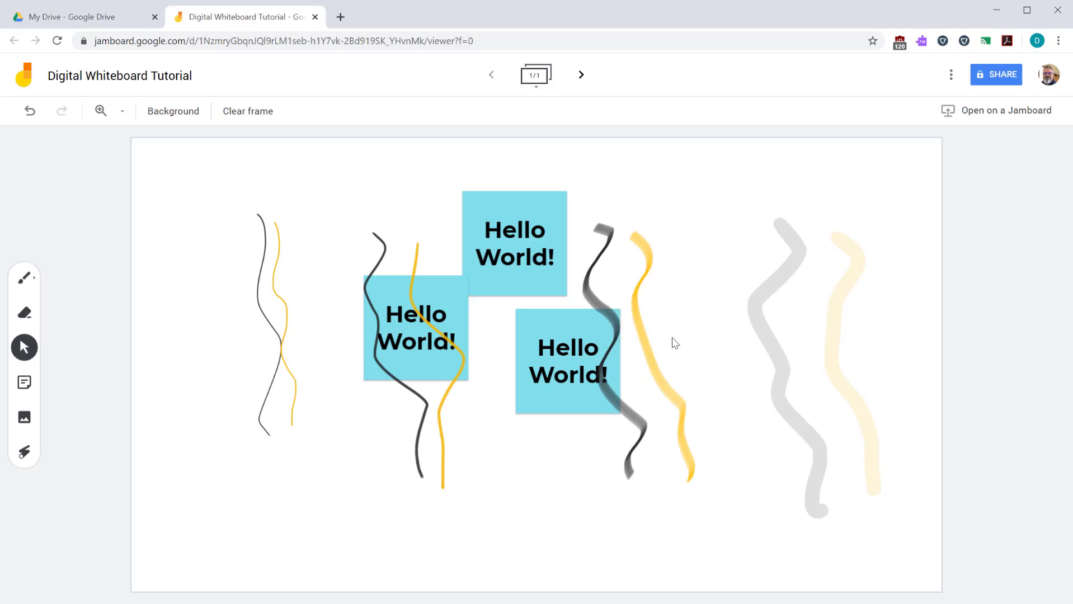
click(551, 380)
key(Delete)
click(494, 258)
key(Delete)
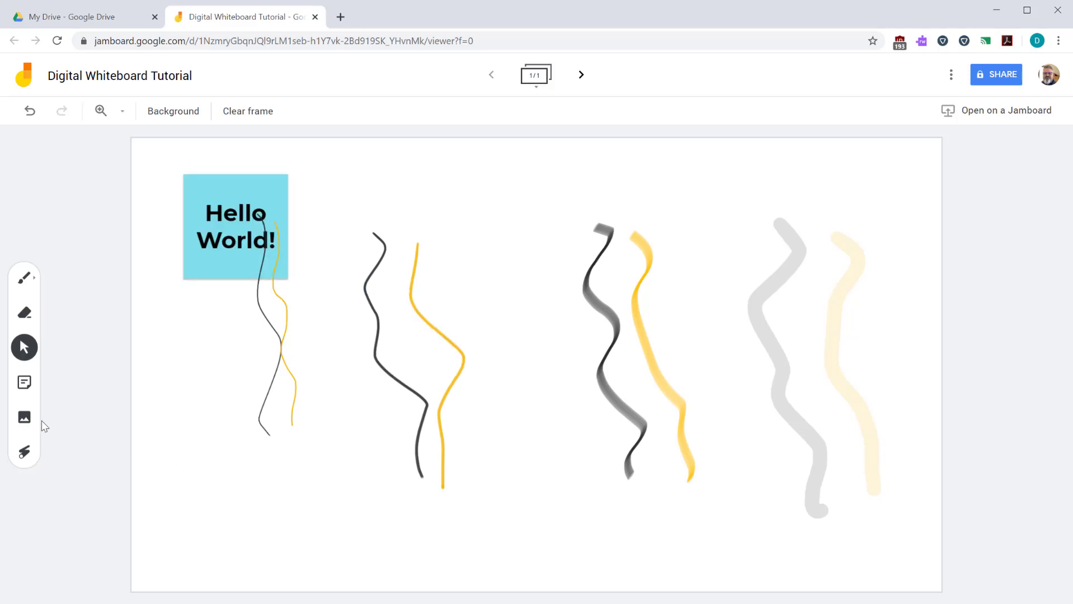
- In the image picker's Upload tab, drop in Rectangle-f25f5c.png from Explorer
click(24, 418)
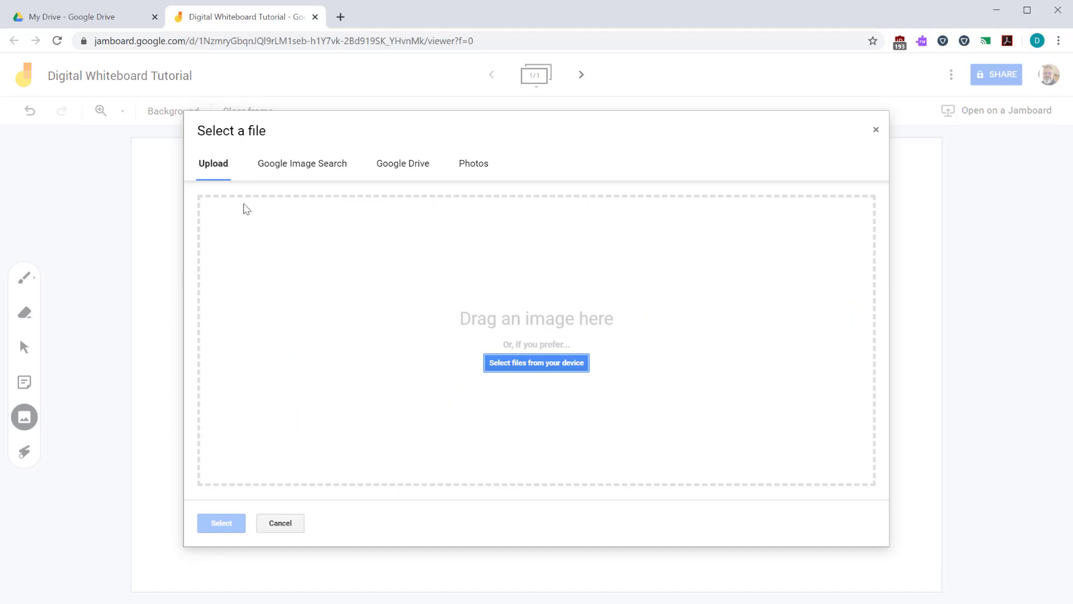
click(321, 169)
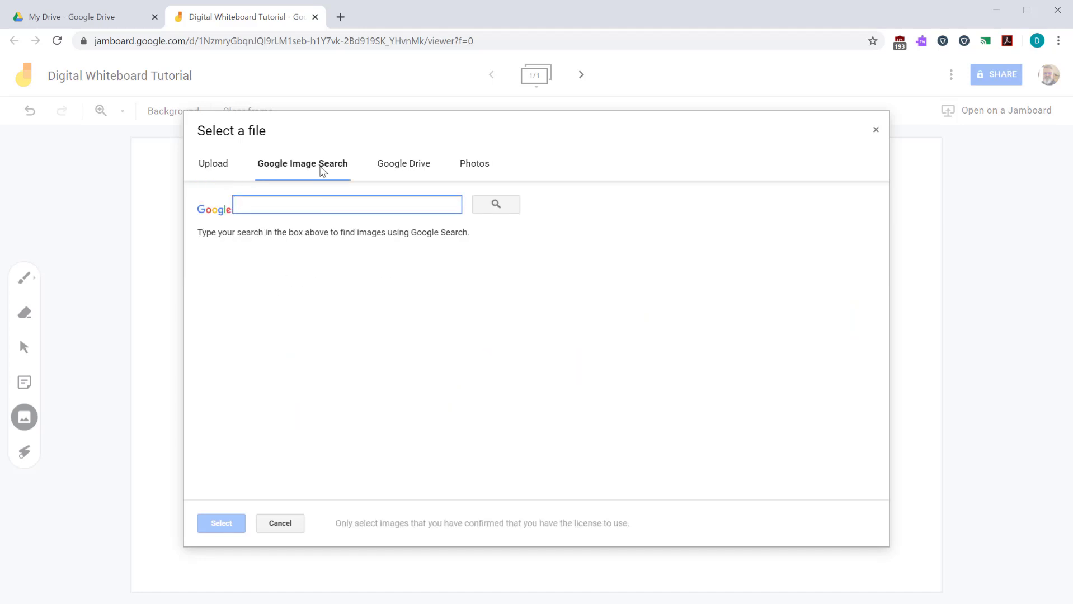
click(399, 166)
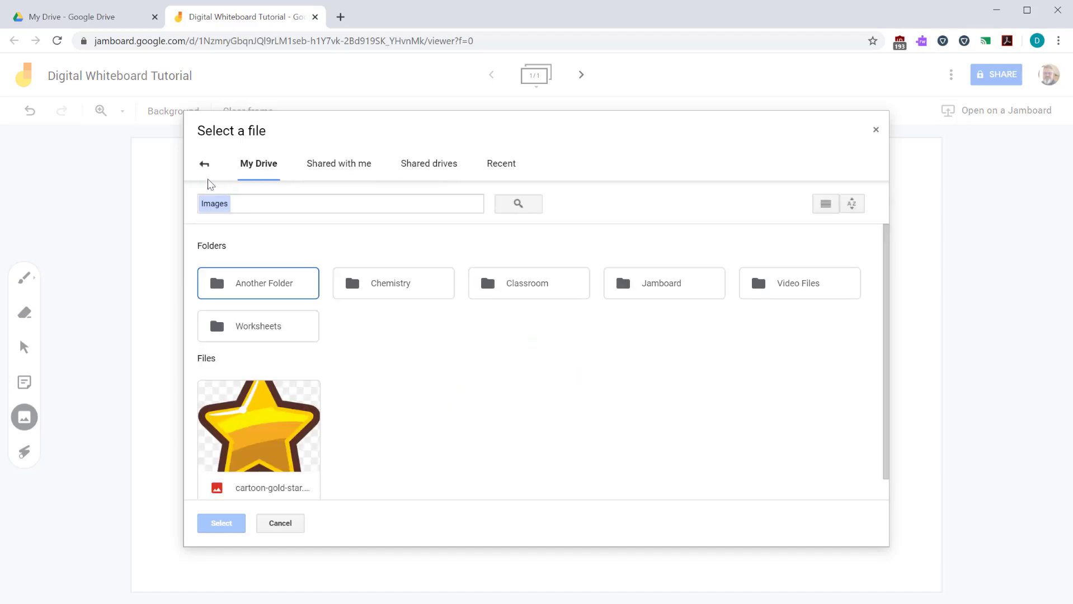
click(204, 165)
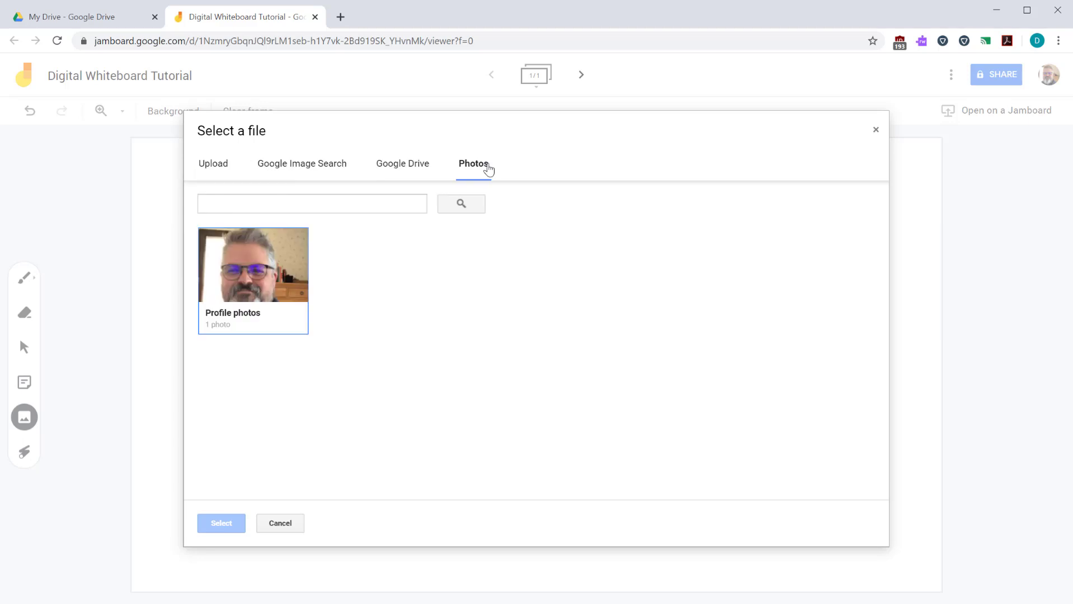
click(219, 167)
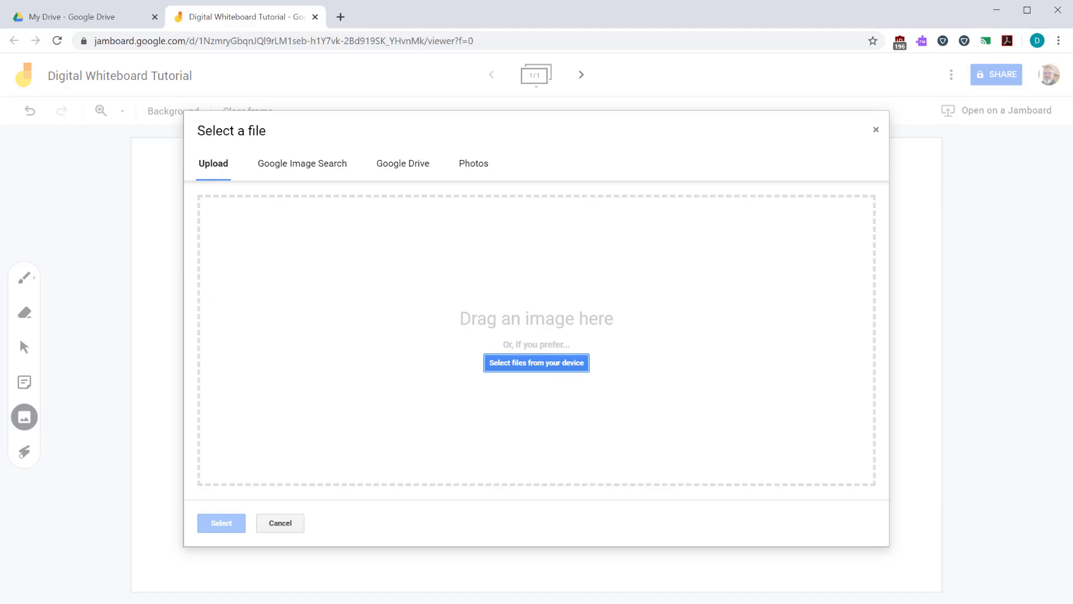
key(alt+Tab)
click(346, 381)
drag(346, 382, 655, 333)
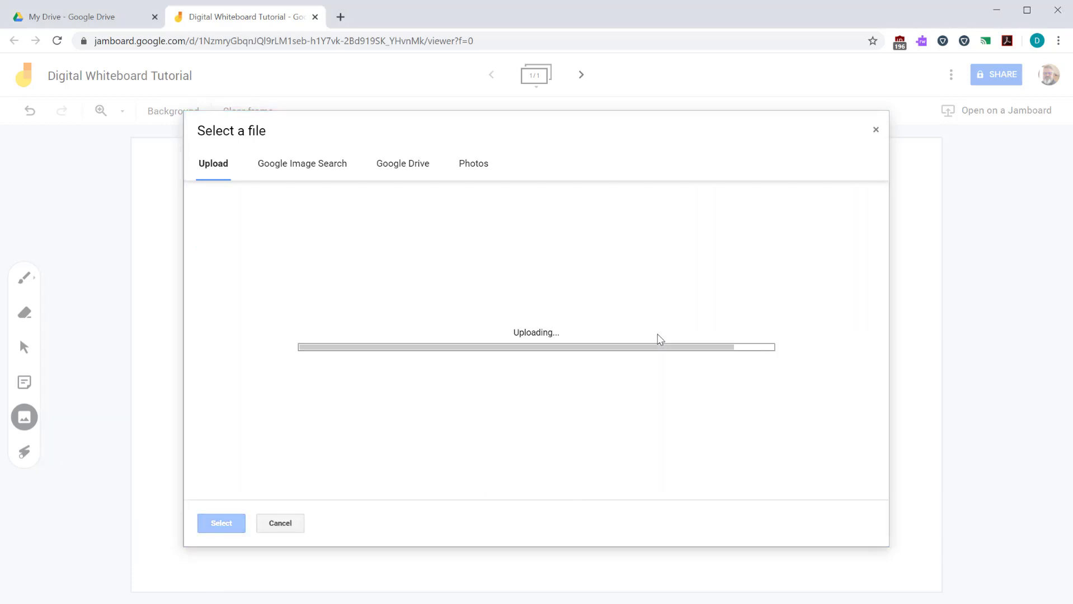
- Move the red square up and right, enlarge it slightly and keep it upright
drag(520, 397, 642, 354)
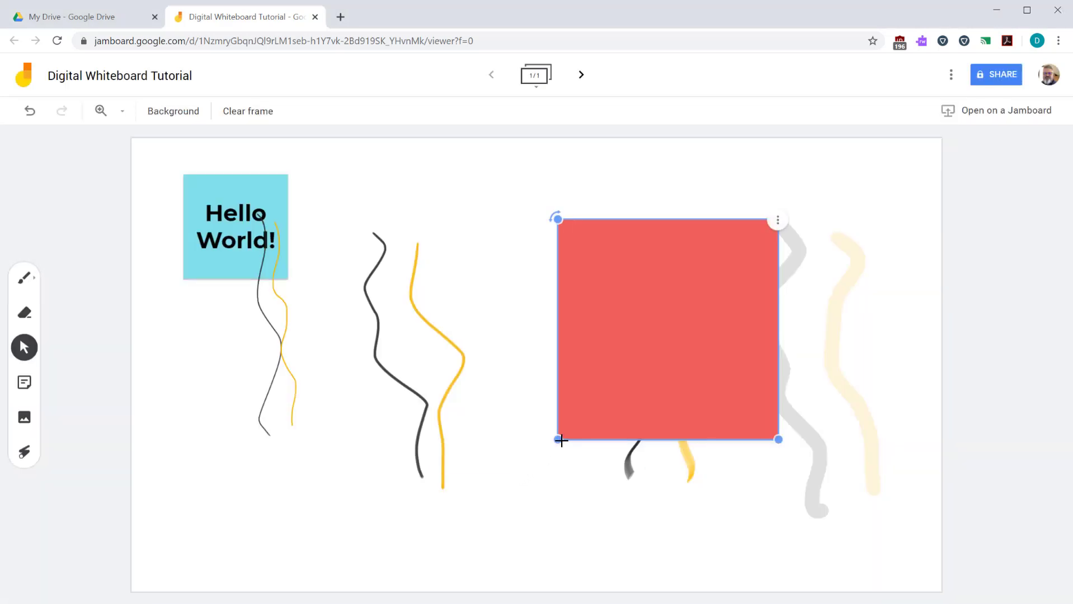
mouse_move(561, 440)
mouse_down()
mouse_move(613, 381)
mouse_move(555, 419)
mouse_move(547, 440)
mouse_up()
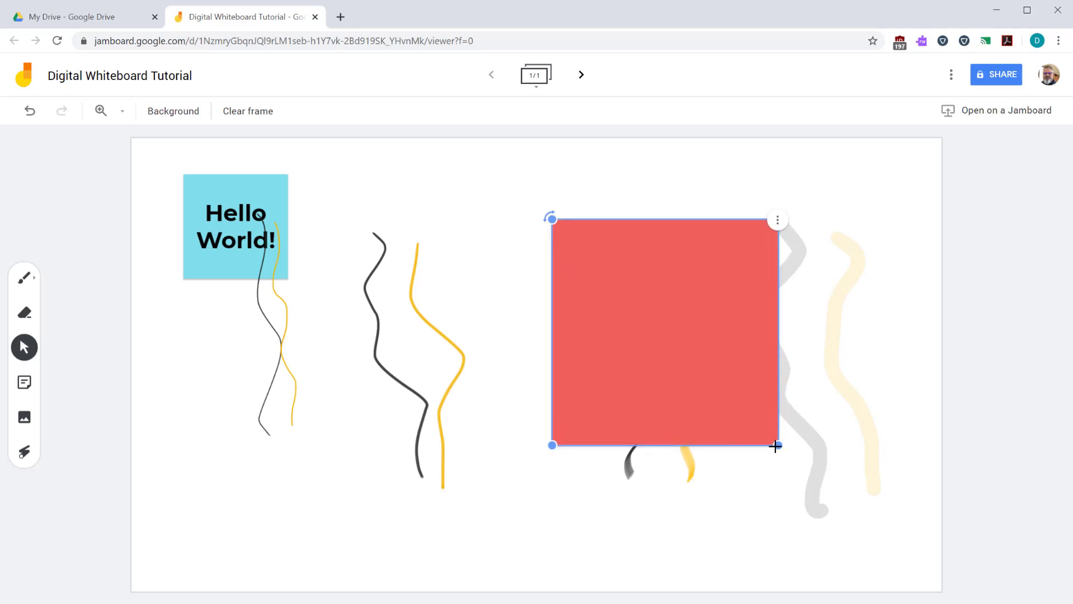
mouse_move(552, 217)
mouse_down()
mouse_move(546, 338)
mouse_move(668, 232)
mouse_move(625, 239)
mouse_move(559, 224)
mouse_up()
- Duplicate the red square, delete the copy, and reopen the image picker
click(777, 221)
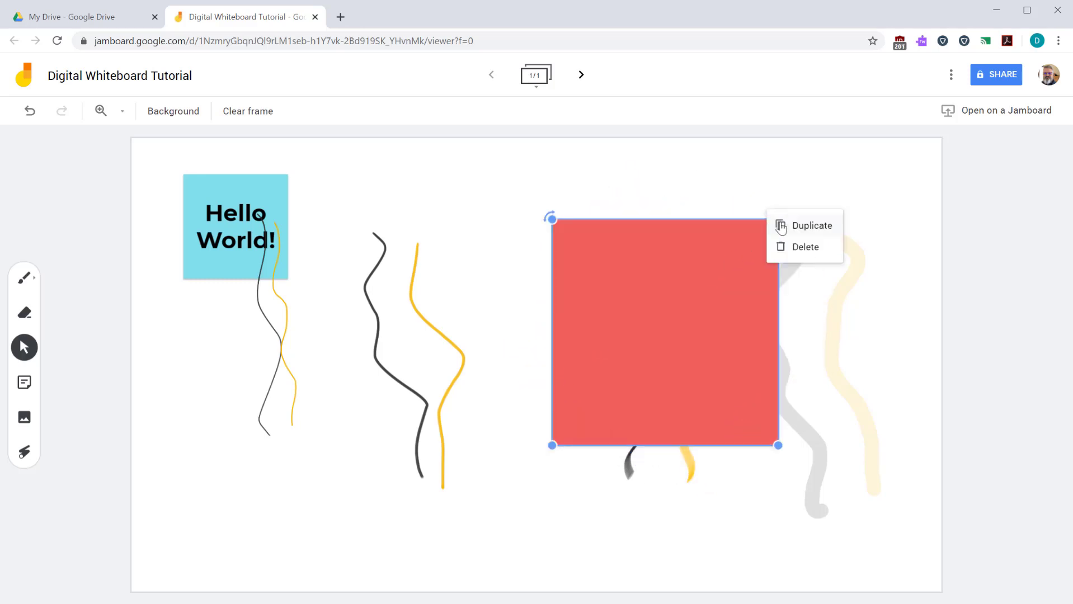
click(794, 225)
drag(708, 278, 740, 322)
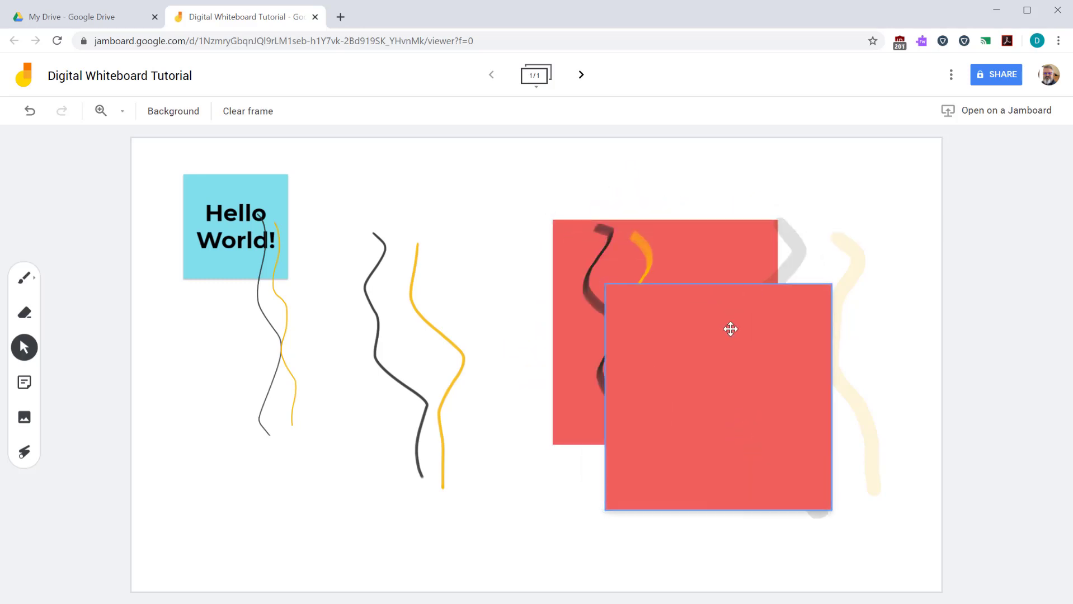
click(830, 284)
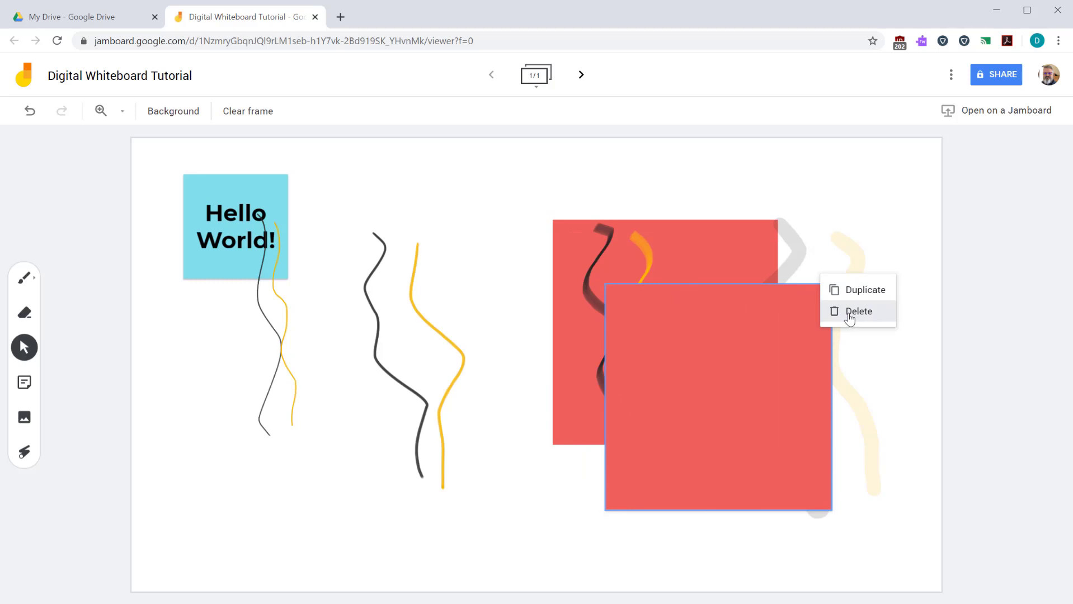
click(849, 313)
click(25, 416)
- Search Google Images for "cat" and insert the kitten-in-a-basket photo onto the board
click(306, 176)
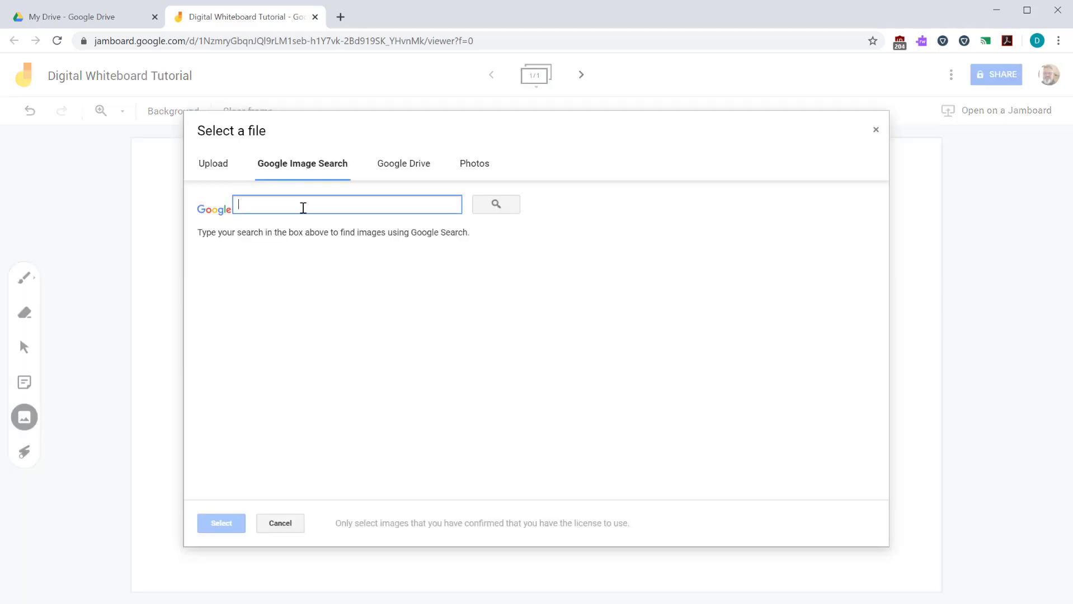
text(cat)
key(Return)
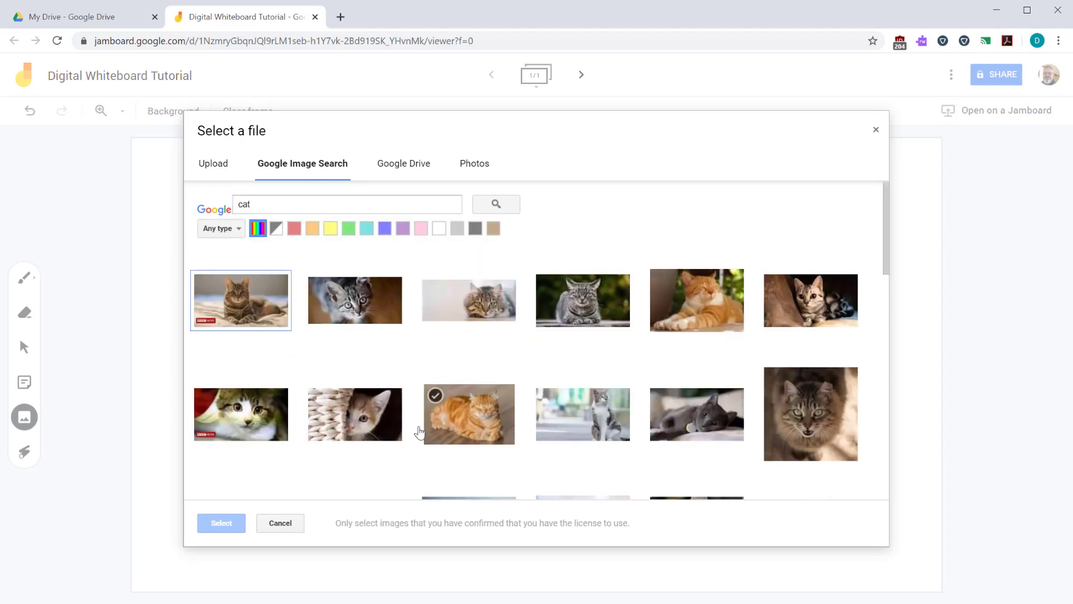
click(358, 429)
double_click(385, 427)
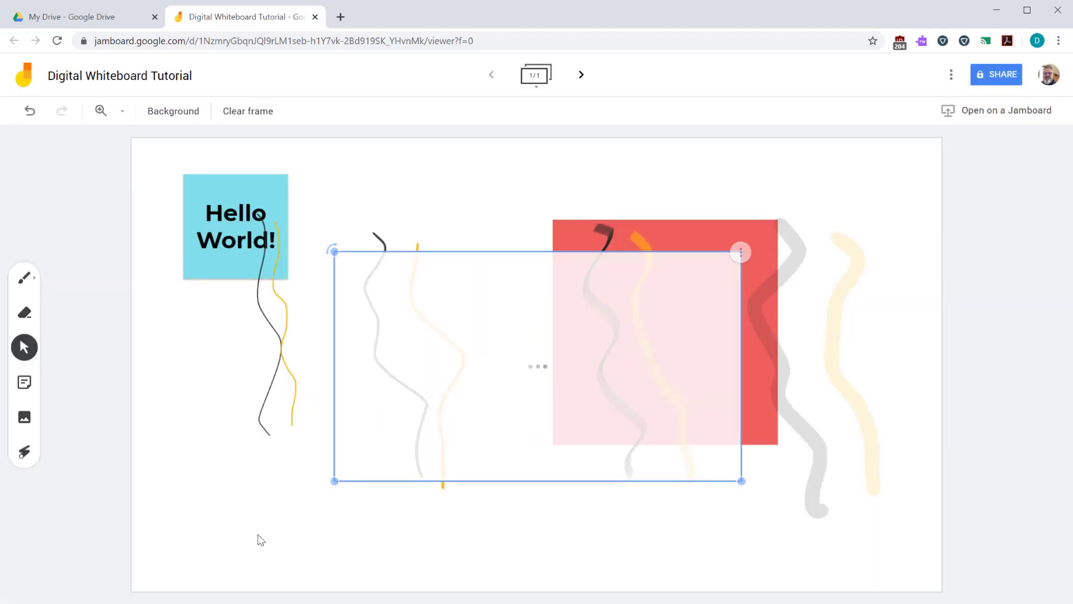
- Move the red square to the upper right, then shift the kitten photo and enlarge it over most of the frame
drag(706, 230, 884, 158)
drag(548, 361, 423, 314)
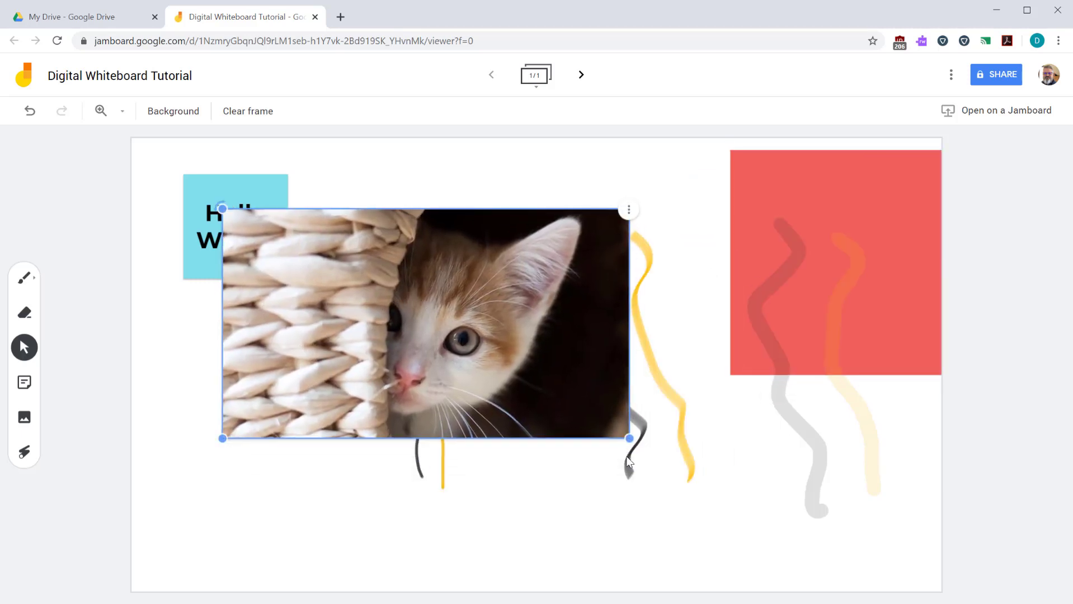
drag(630, 436, 917, 551)
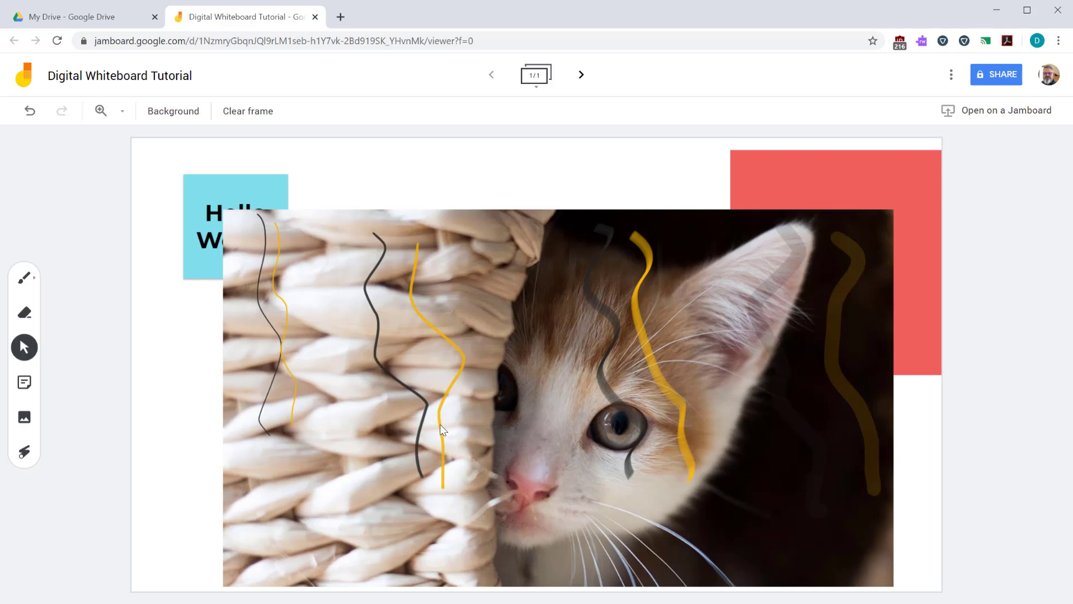
- Sweep the laser pointer across the top of the kitten photo, then return to the pen
click(24, 451)
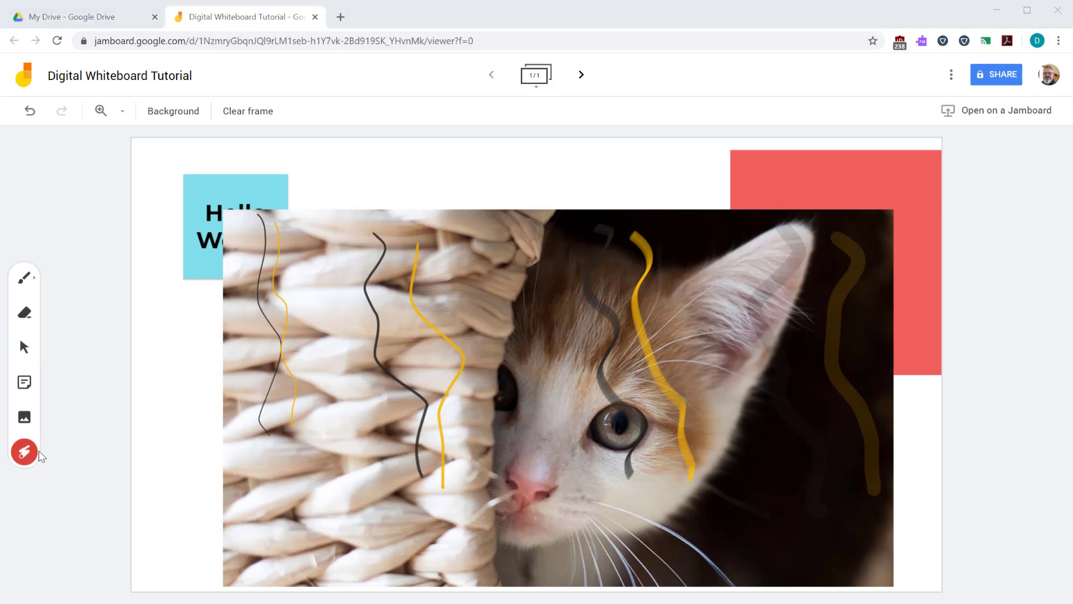
drag(348, 205, 651, 180)
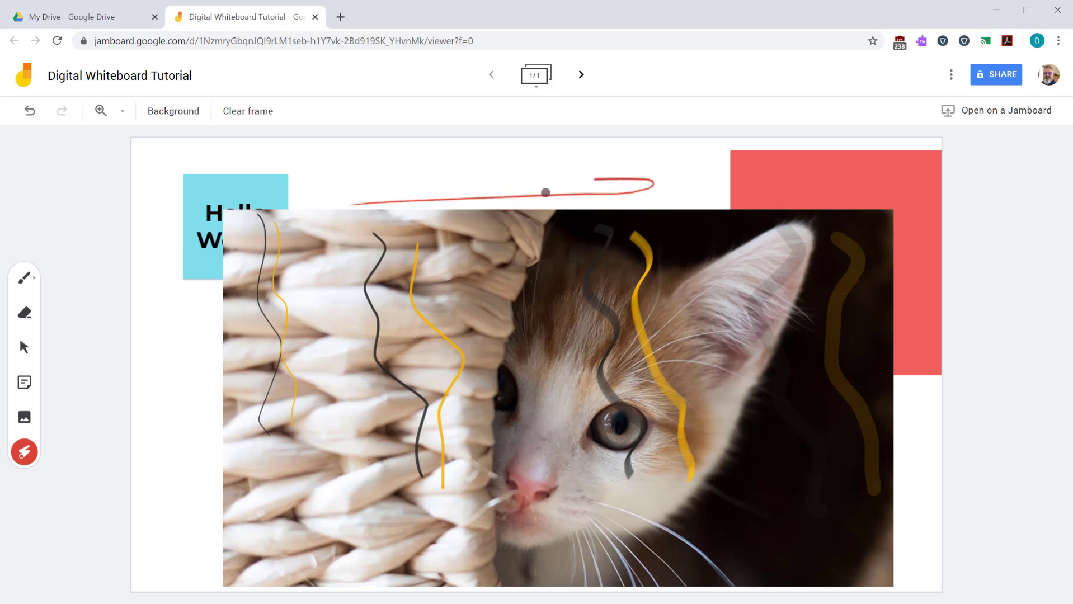
mouse_move(377, 188)
mouse_down()
mouse_move(561, 177)
mouse_move(570, 165)
mouse_move(331, 174)
mouse_up()
mouse_move(644, 181)
mouse_down()
mouse_move(678, 181)
mouse_move(500, 168)
mouse_move(522, 179)
mouse_move(366, 185)
mouse_move(399, 166)
mouse_move(283, 168)
mouse_move(327, 159)
mouse_up()
click(24, 278)
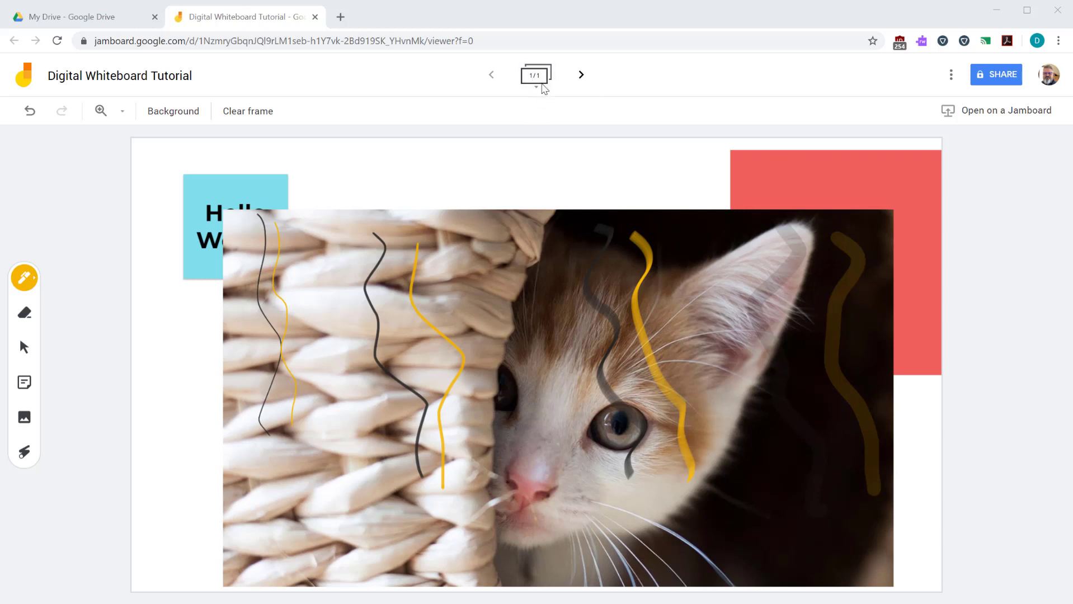
- Add a new blank frame after frame 1 and open it as frame 2
click(538, 78)
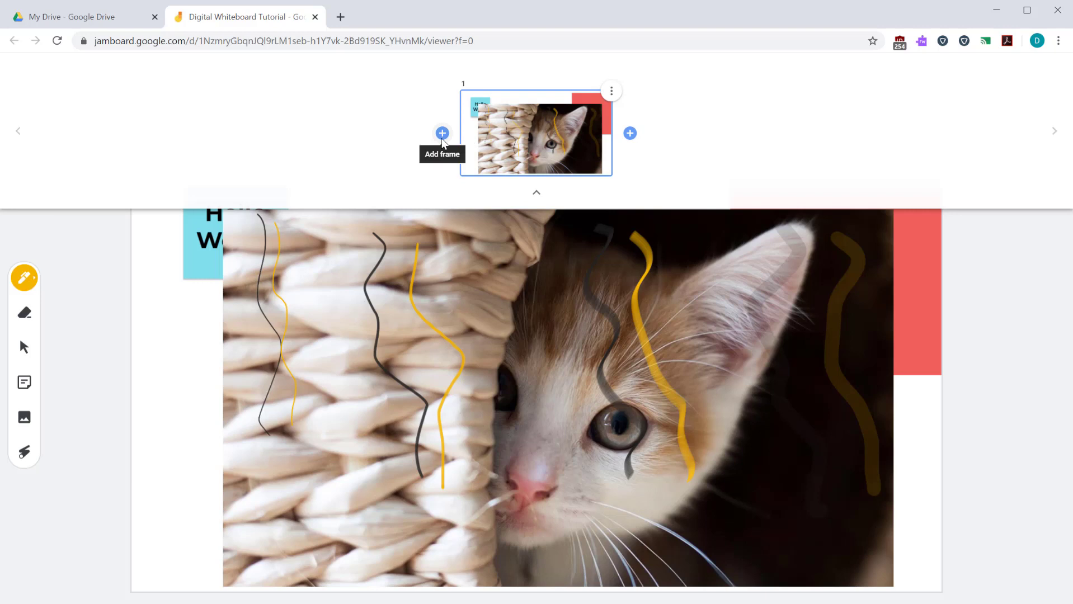
click(630, 133)
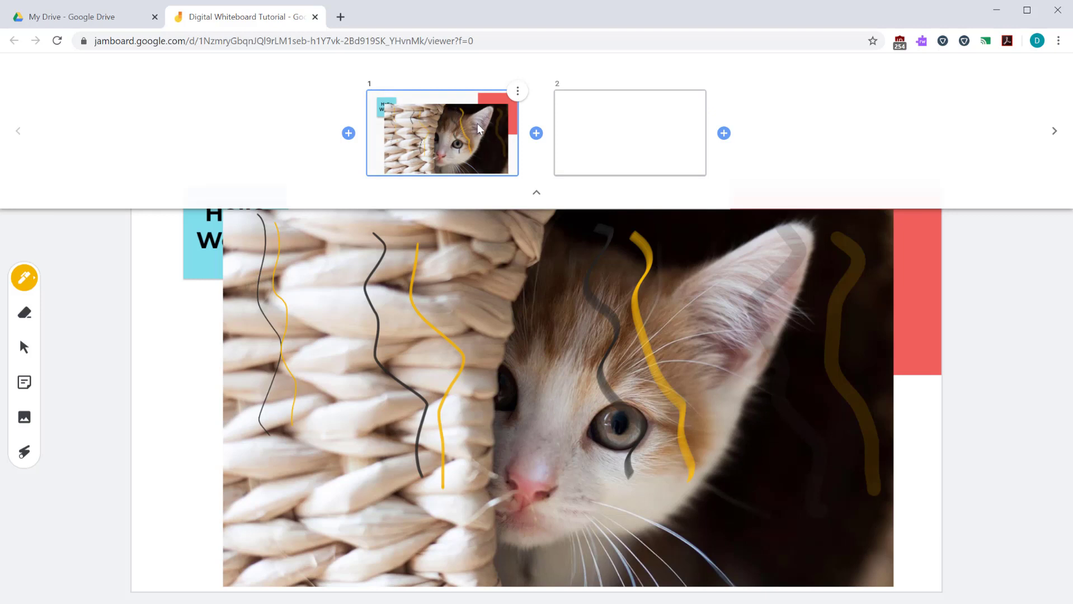
click(618, 120)
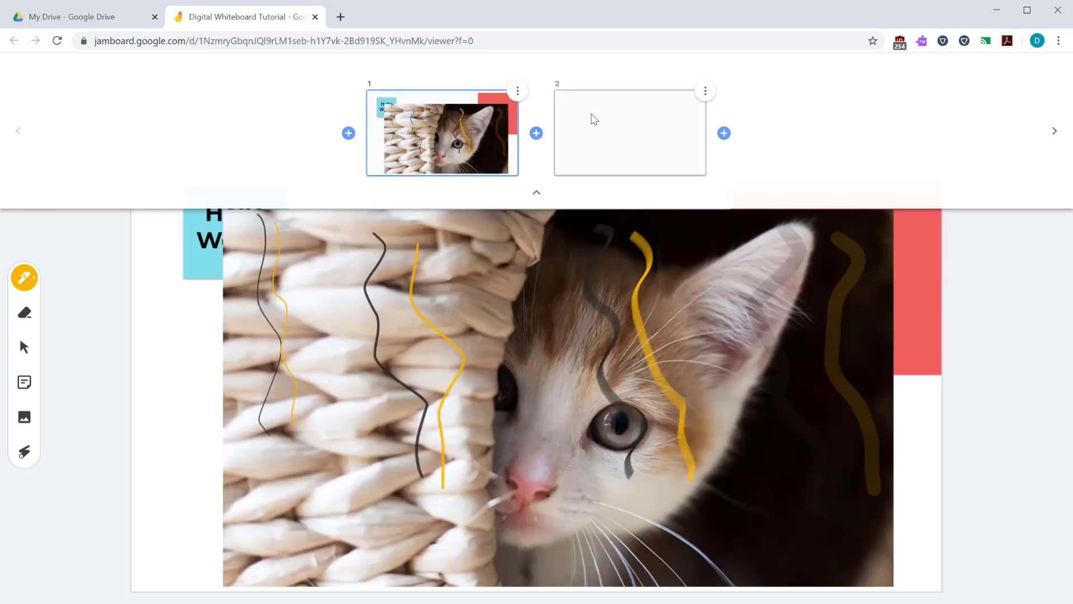
click(636, 118)
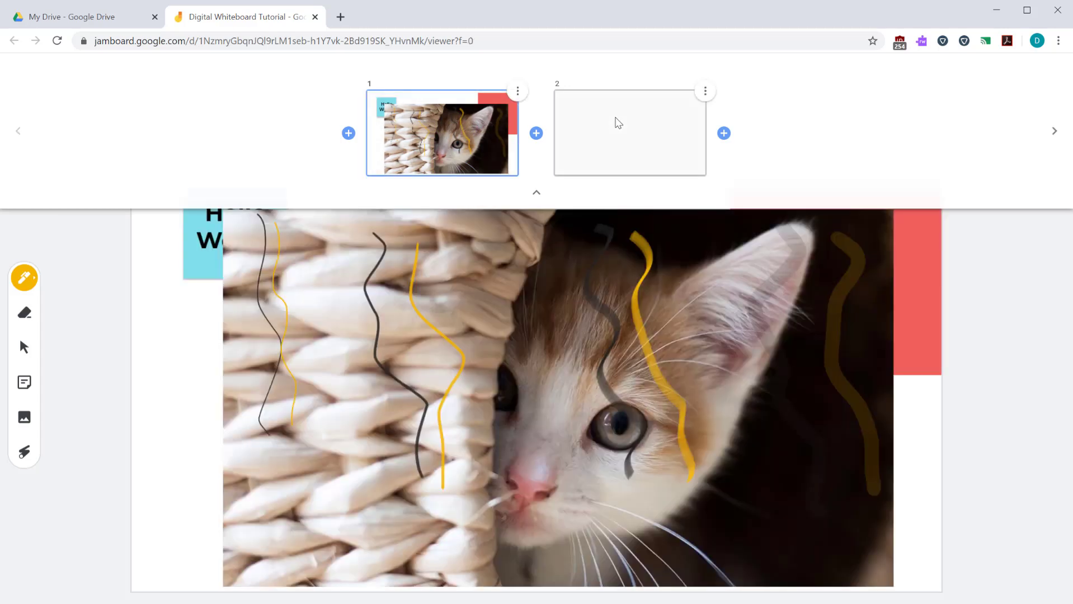
- Draw the letters HI in yellow on frame 2
click(24, 278)
drag(289, 259, 324, 495)
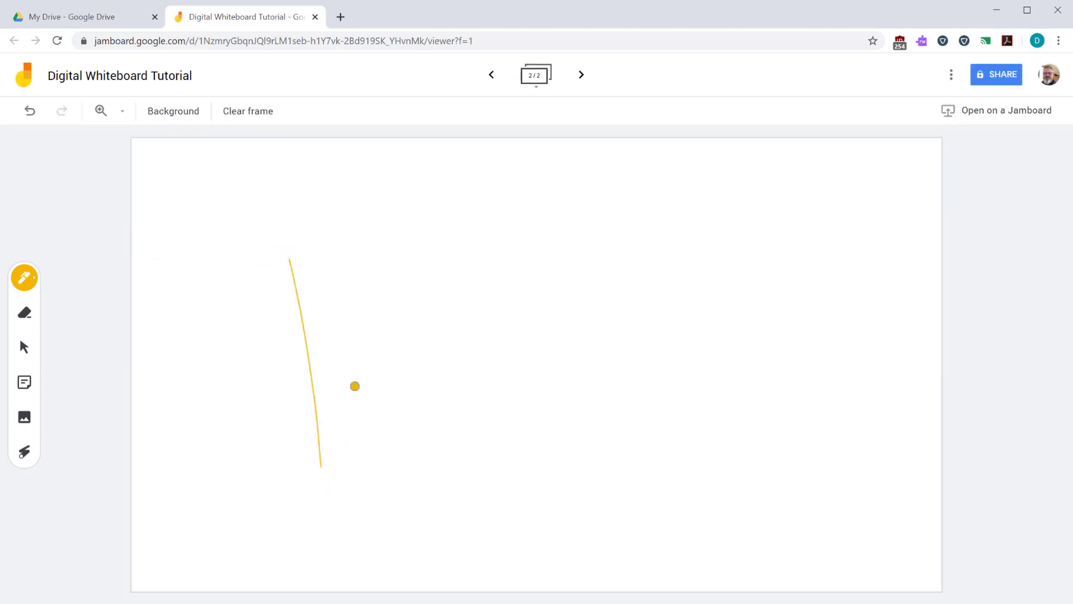
drag(365, 306, 384, 433)
drag(338, 377, 384, 375)
drag(540, 317, 542, 337)
drag(575, 404, 583, 457)
drag(498, 305, 675, 302)
drag(593, 456, 669, 435)
- Switch back and forth between frames 1 and 2, ending on frame 2
click(548, 84)
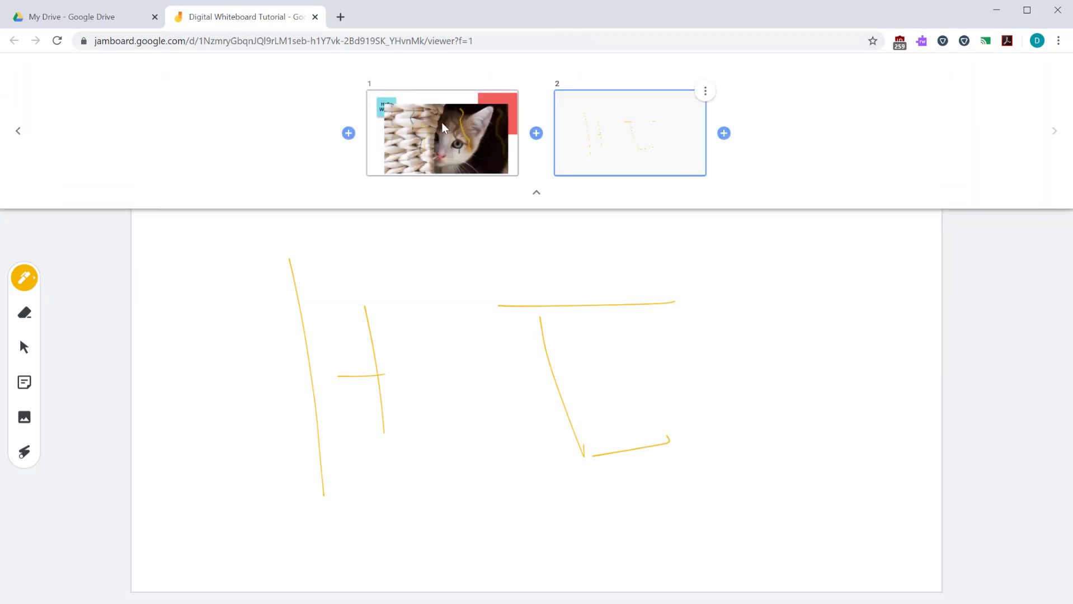
click(444, 127)
click(619, 136)
click(494, 135)
click(676, 136)
click(538, 80)
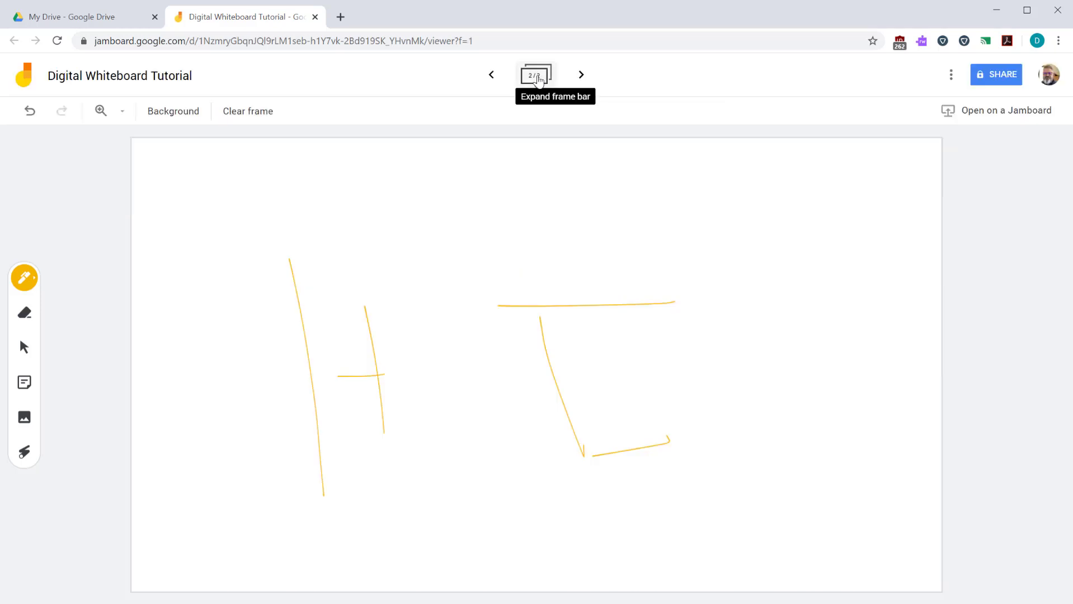
click(491, 74)
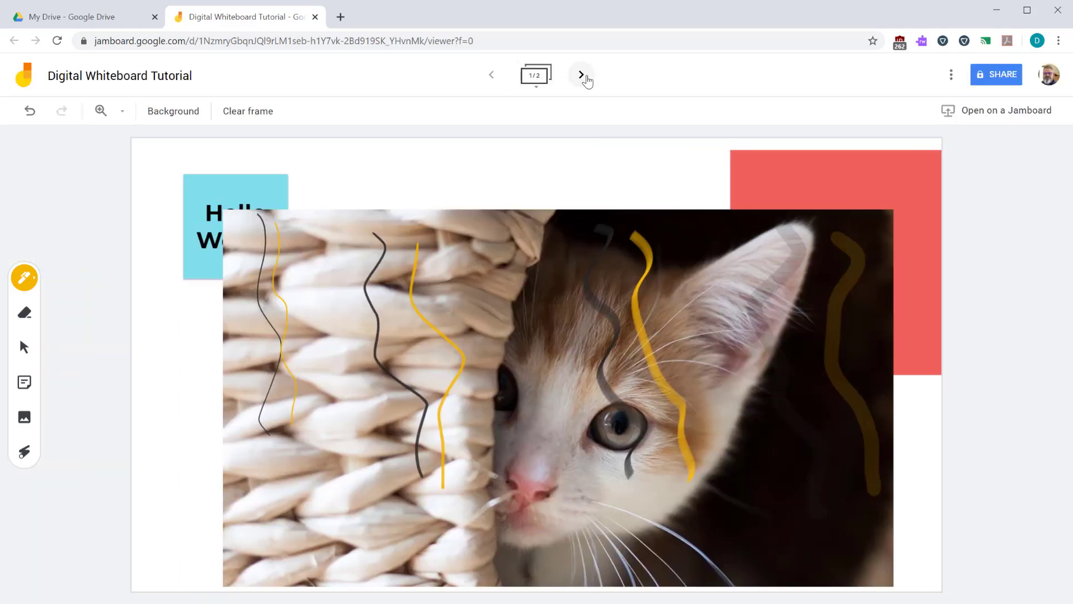
click(584, 77)
click(491, 75)
click(582, 78)
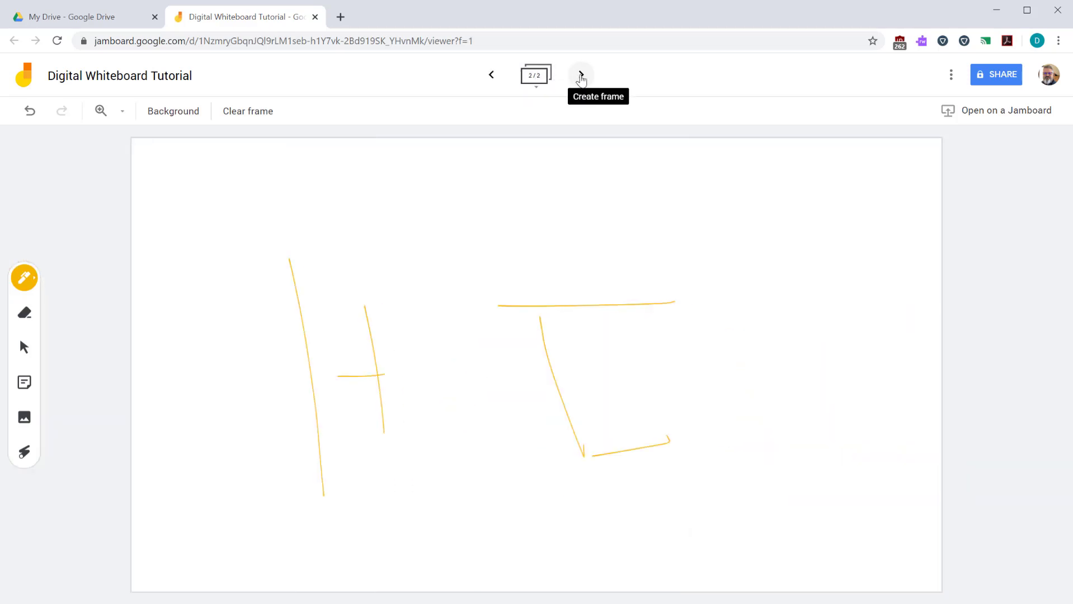
- Create a new frame and draw a teal zigzag on it
click(580, 78)
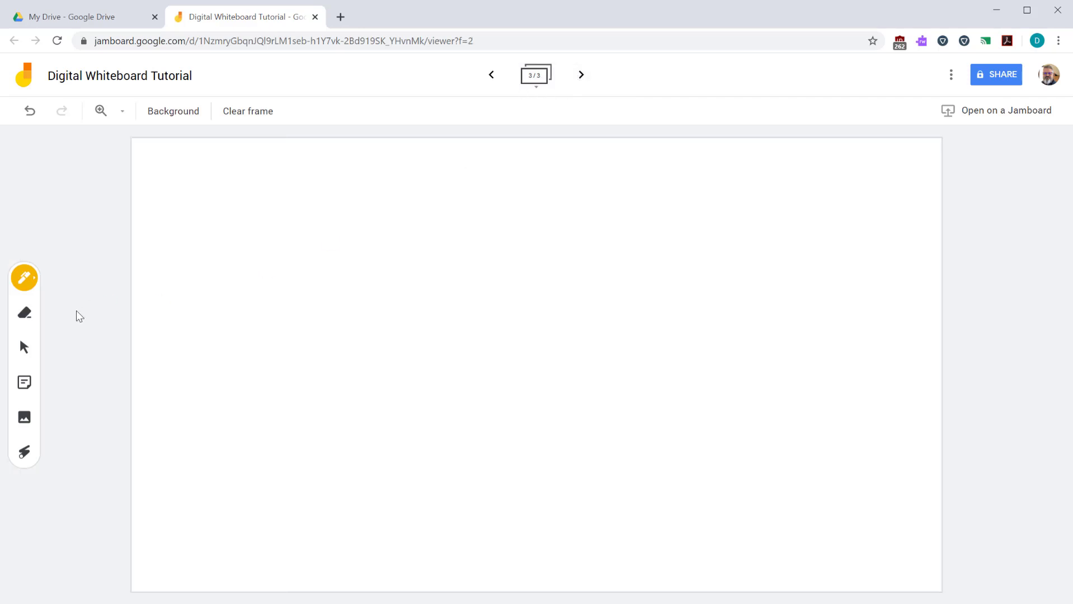
click(33, 280)
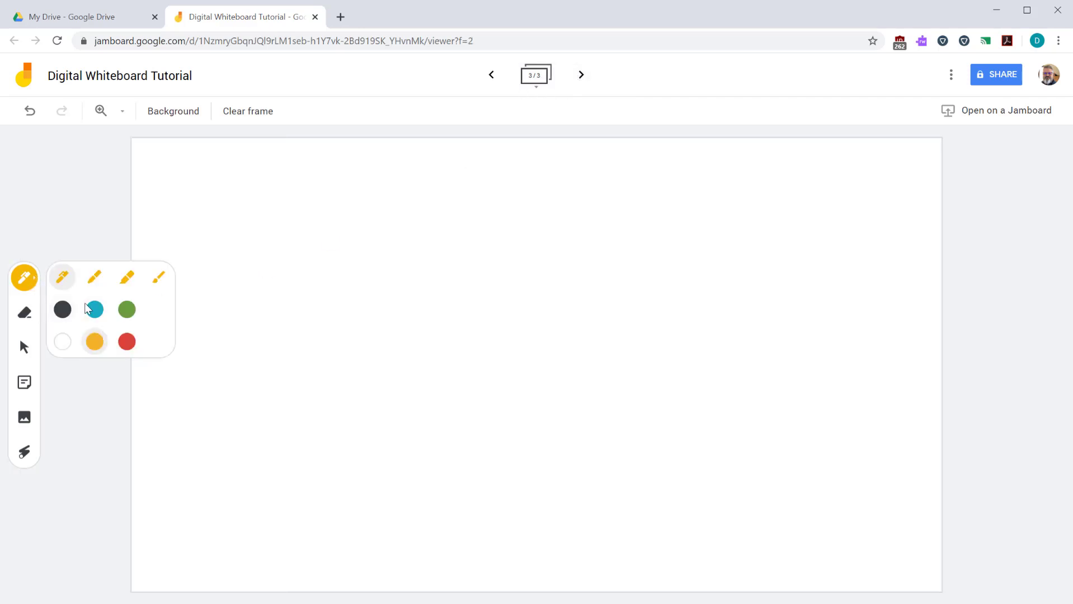
click(94, 276)
click(94, 309)
drag(426, 255, 700, 492)
- Reorder the frames so the zigzag frame sits second, right after the kitten frame
click(534, 76)
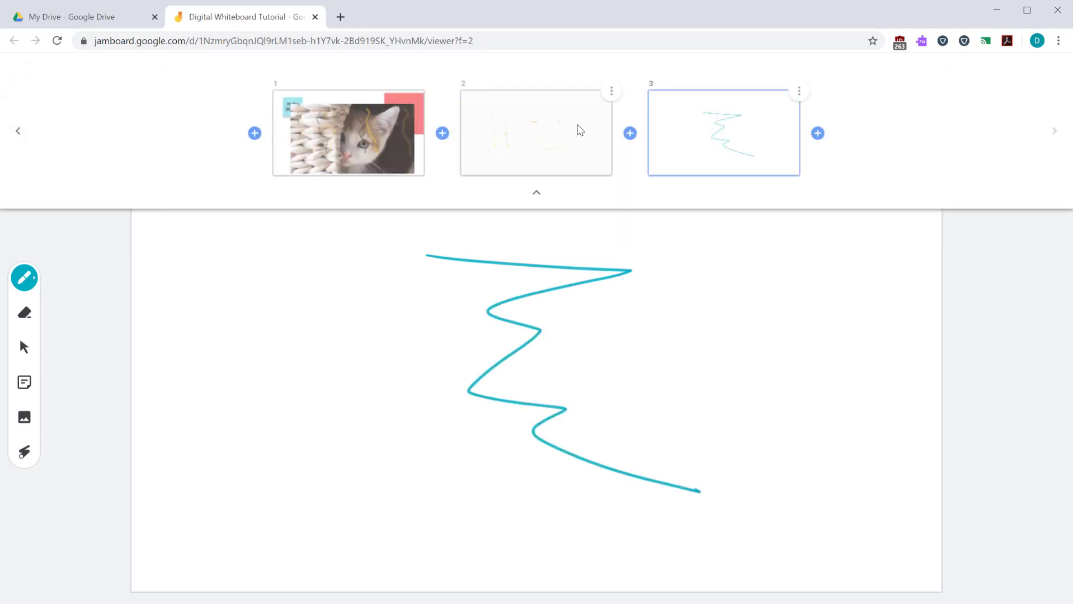
click(551, 151)
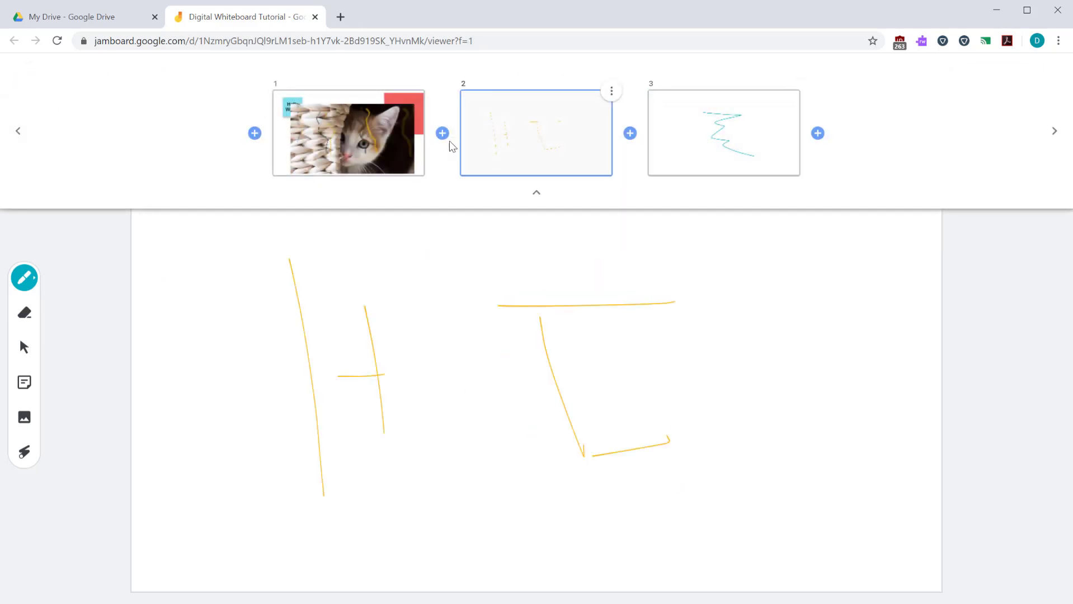
click(379, 141)
click(626, 126)
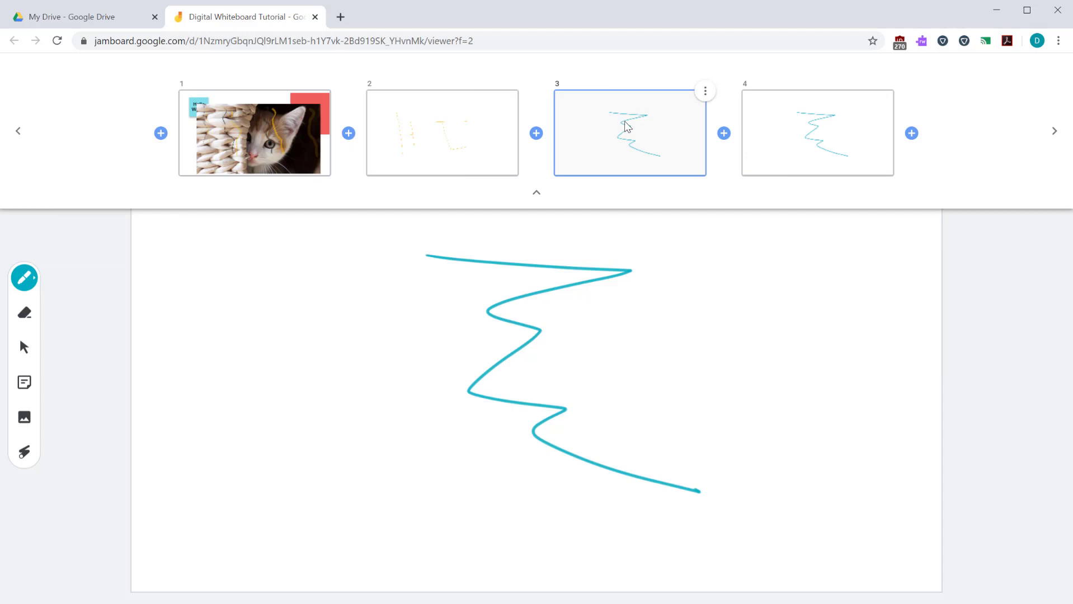
drag(621, 124, 313, 95)
drag(280, 128, 442, 145)
- Draw a teal figure-8 scribble to the left of the zigzag
click(479, 132)
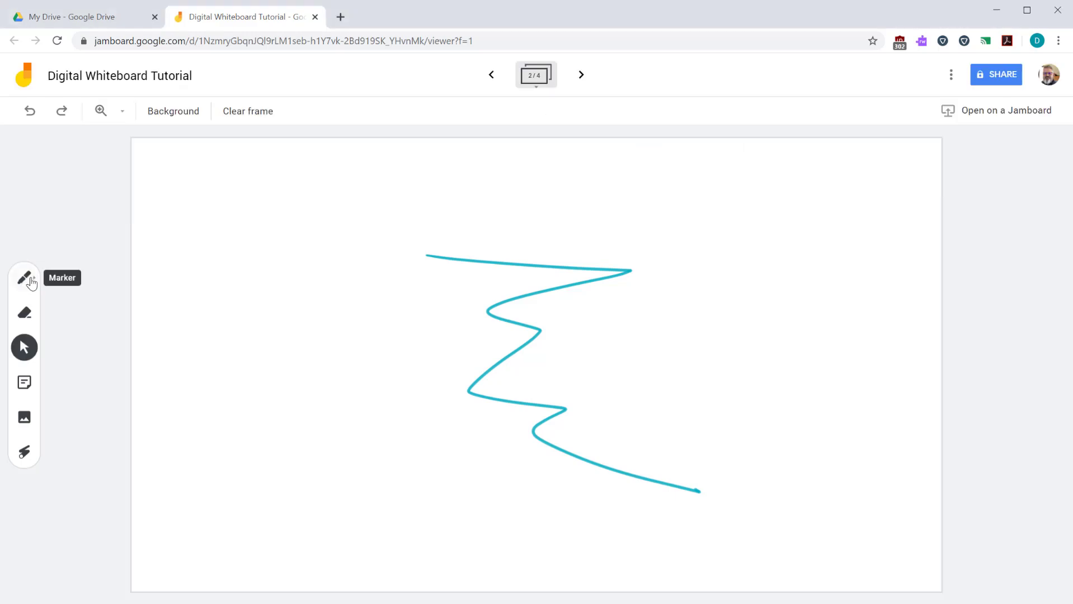
mouse_move(282, 252)
mouse_down()
mouse_move(306, 338)
mouse_move(309, 302)
mouse_move(235, 299)
mouse_up()
mouse_move(342, 454)
mouse_down()
mouse_move(275, 241)
mouse_move(244, 234)
mouse_up()
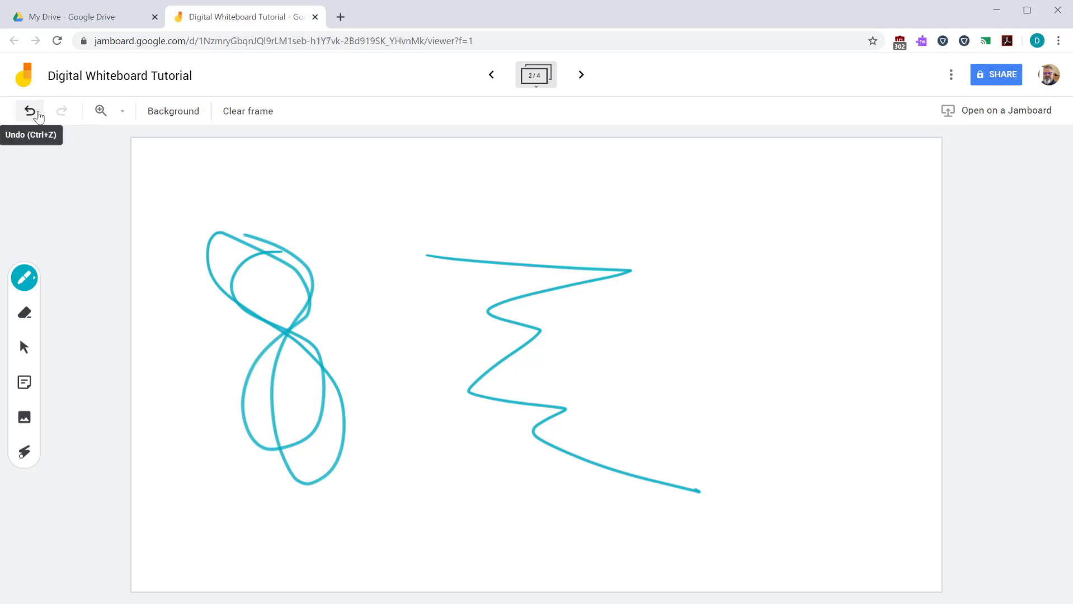
- Toggle the figure-8 off and on twice with the Undo and Redo buttons
click(31, 112)
click(31, 112)
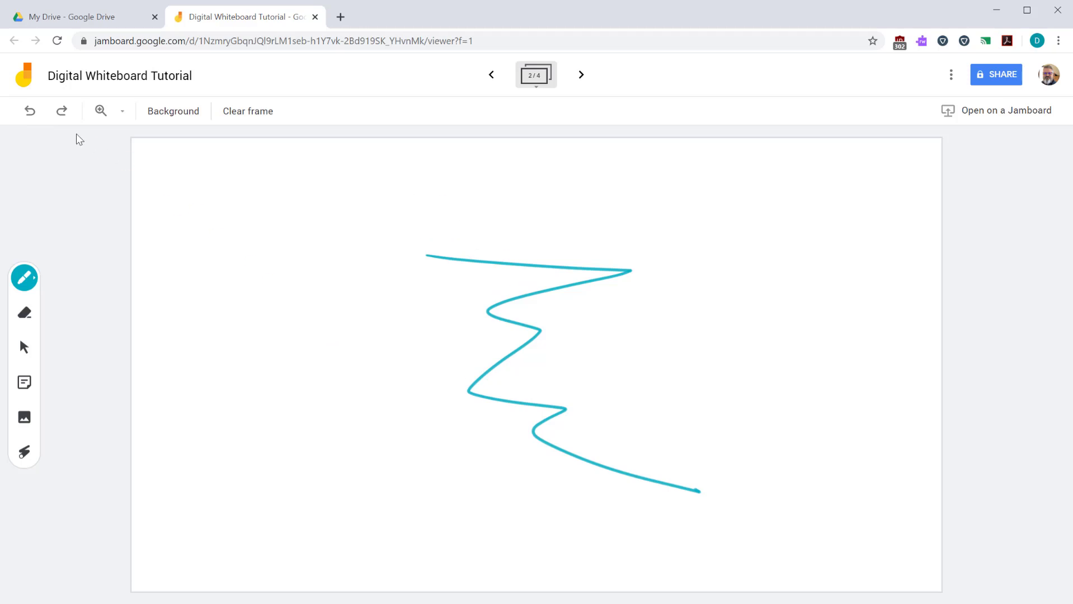
click(63, 114)
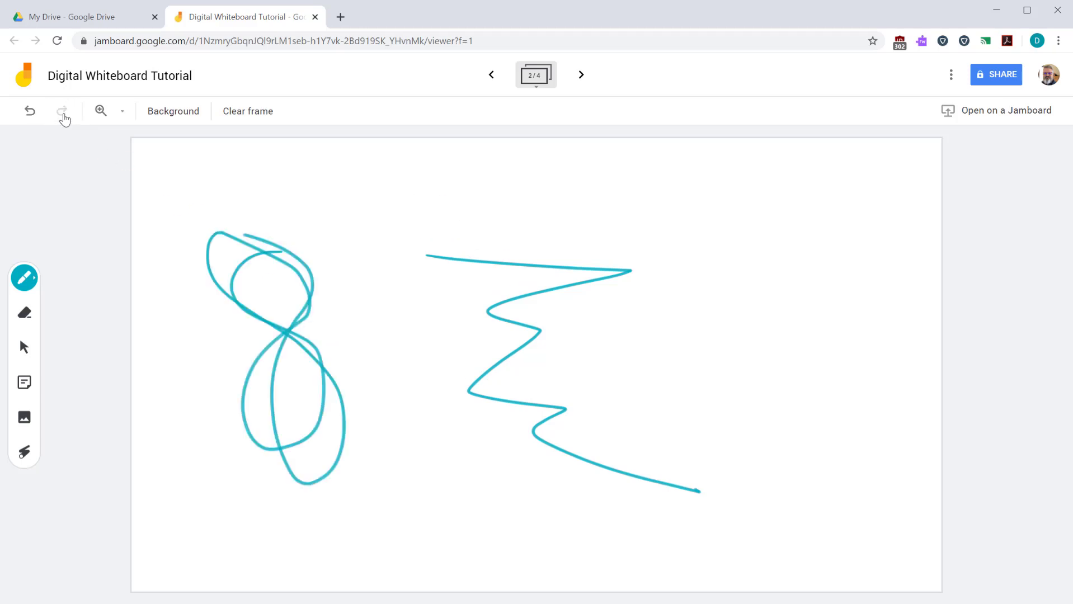
click(31, 112)
click(62, 112)
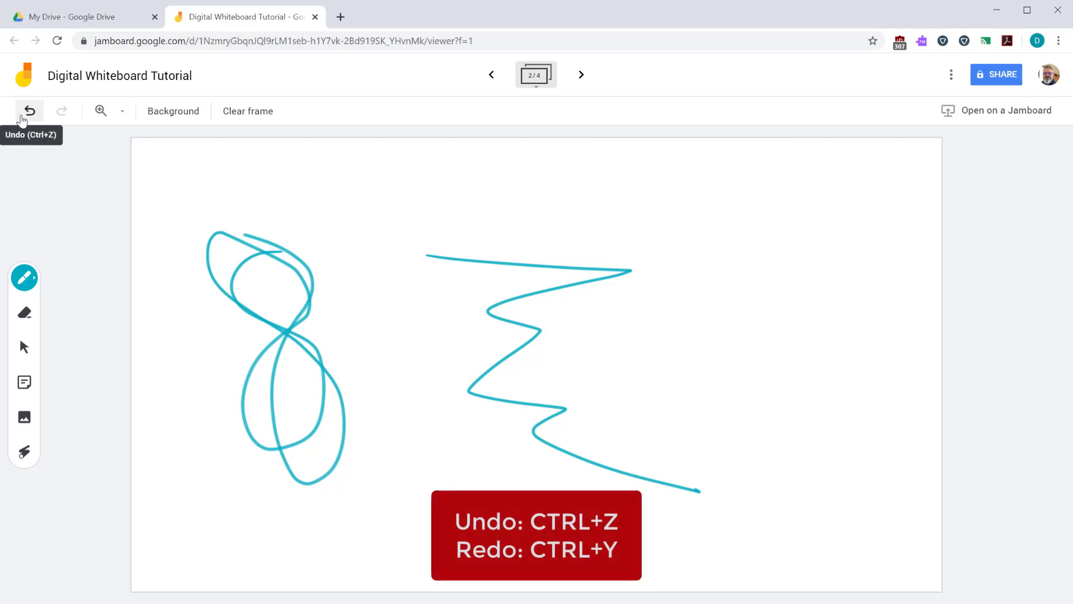
- Toggle the figure-8 with Ctrl+Z and Ctrl+Y, leaving it undone
key(ctrl+z)
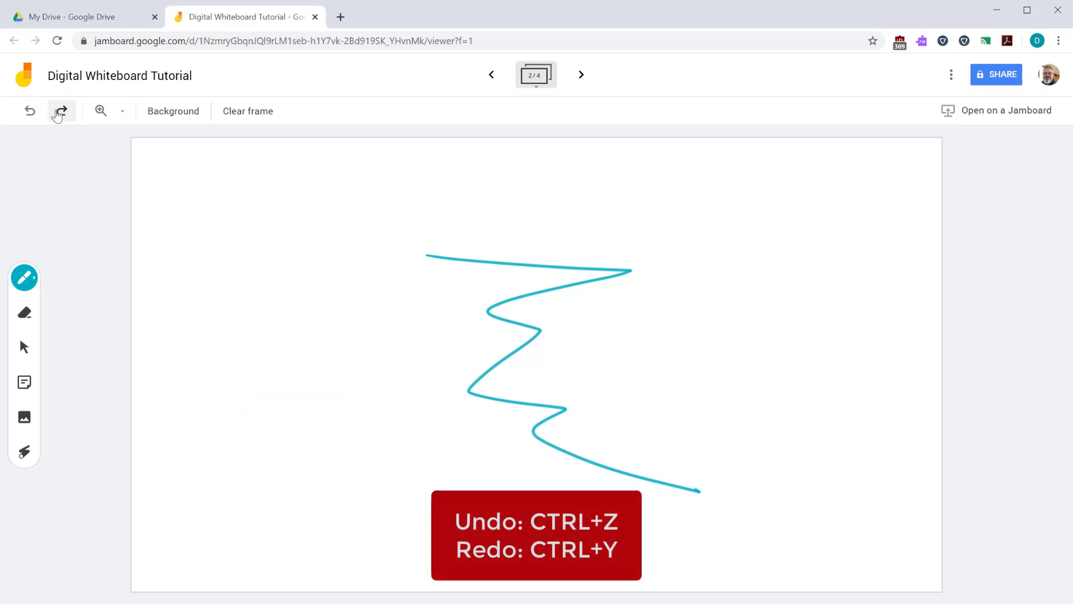
key(ctrl+y)
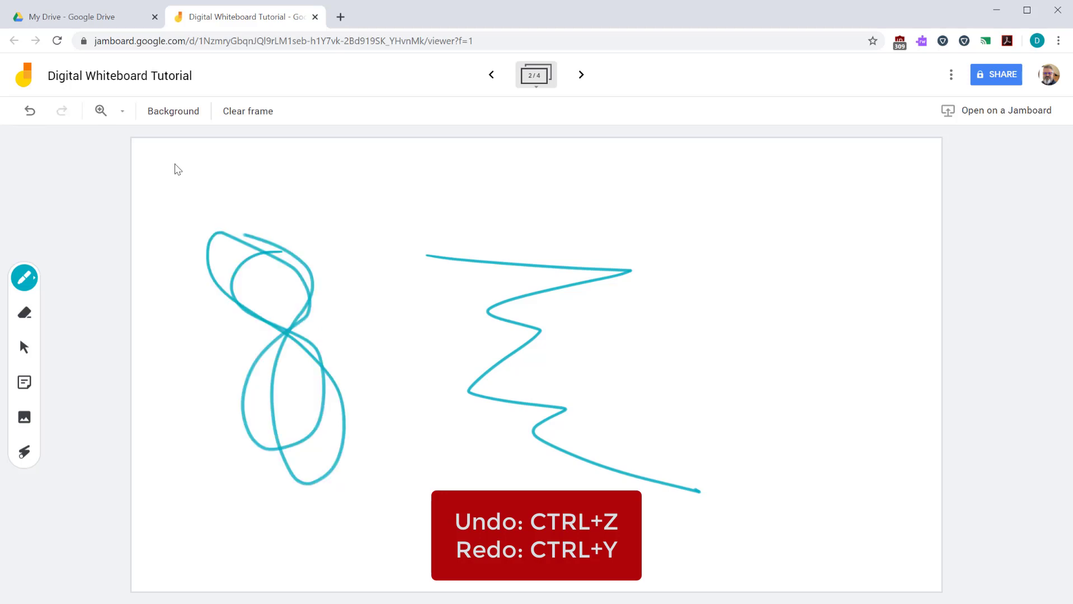
key(ctrl+z)
key(ctrl+y)
key(ctrl+z)
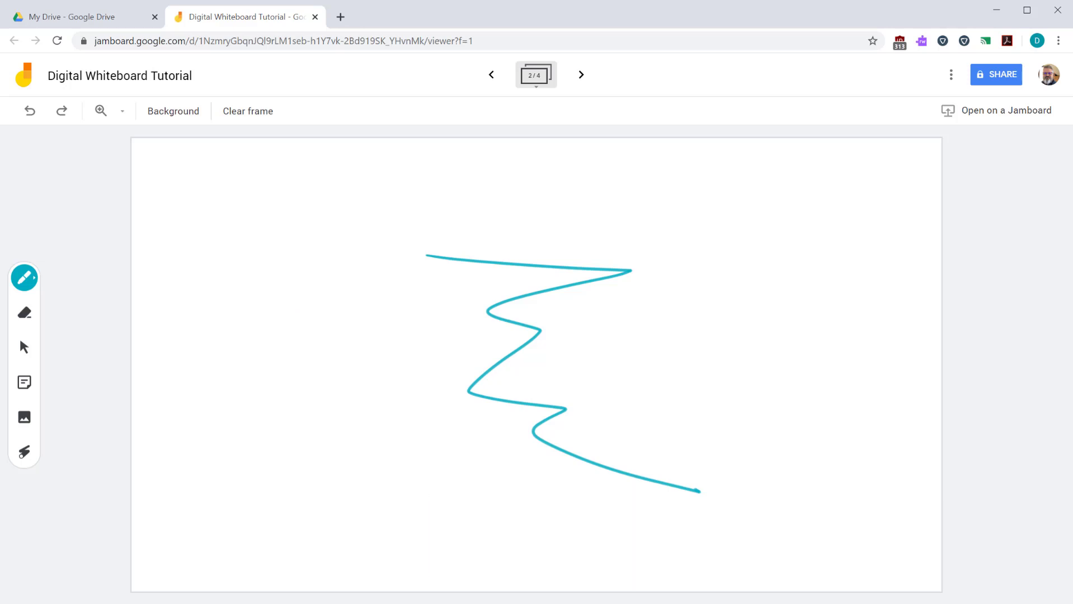
click(491, 74)
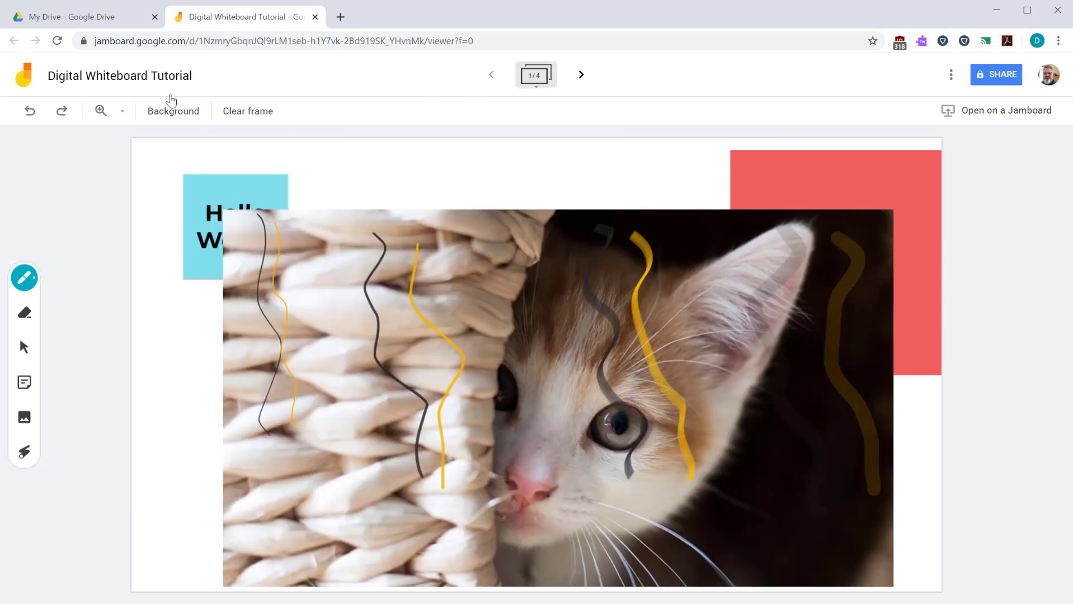
click(123, 113)
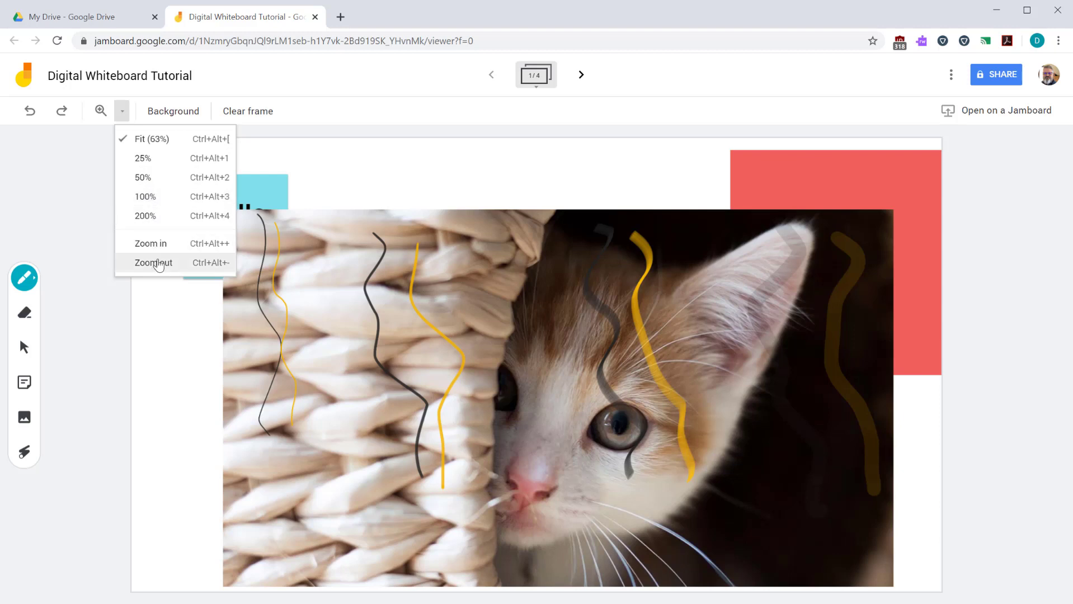
click(198, 311)
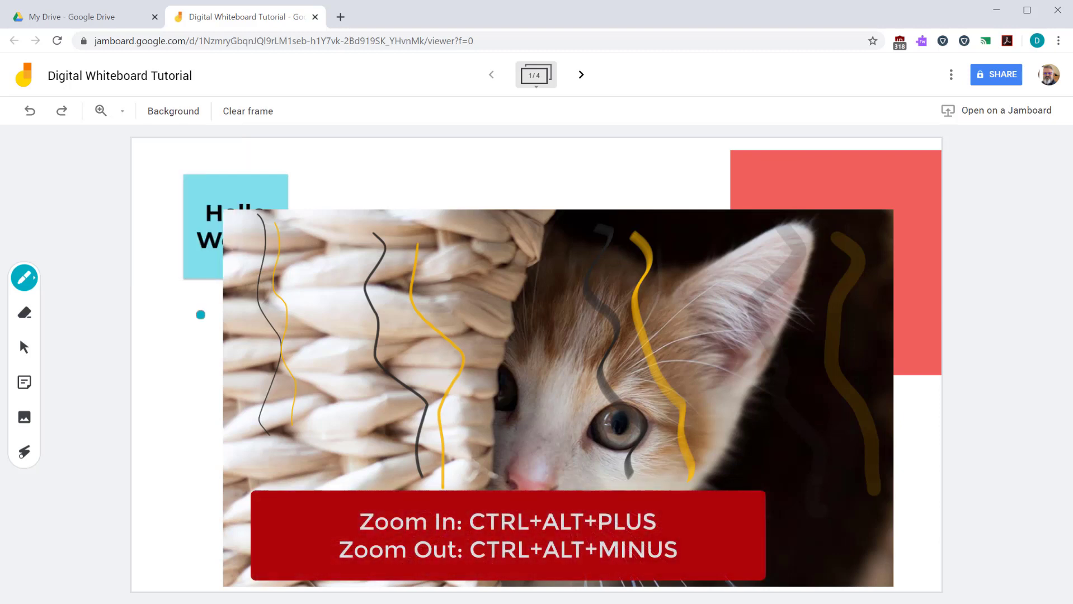
key(ctrl+alt+plus)
key(ctrl+alt+plus)
key(ctrl+alt+plus)
key(ctrl+alt+plus)
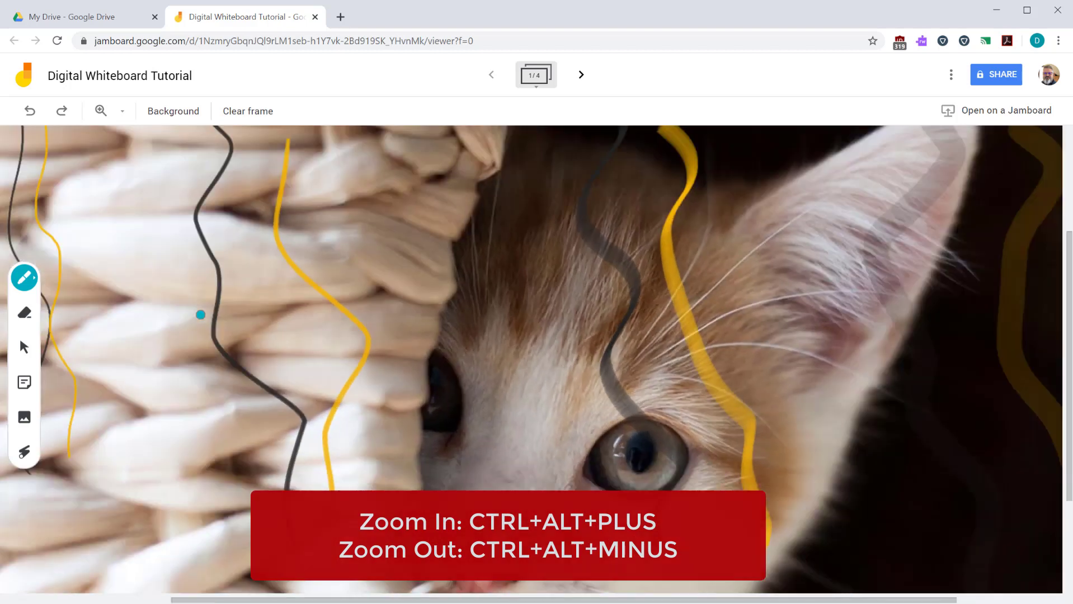
key(ctrl+alt+minus)
key(ctrl+alt+minus)
- On the zigzag frame, try the Dots, Rules and Graph backgrounds
click(582, 74)
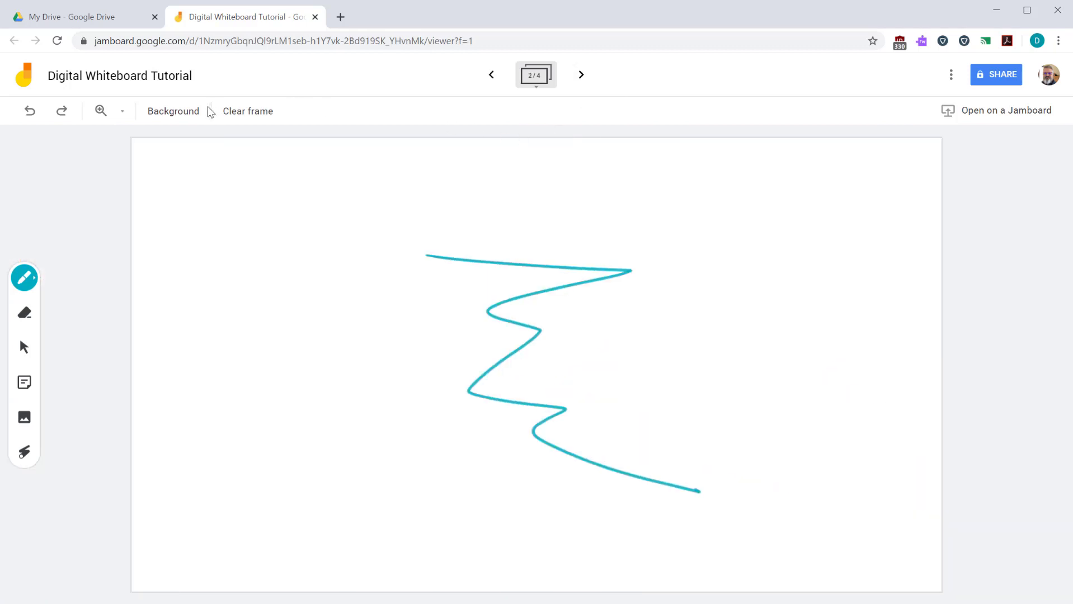
click(193, 111)
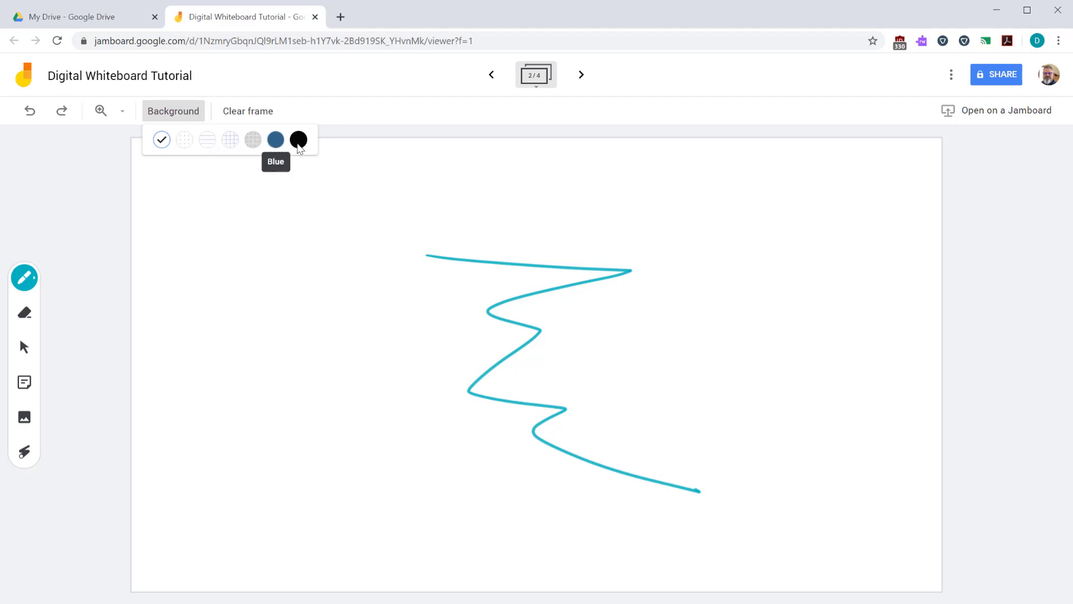
click(187, 142)
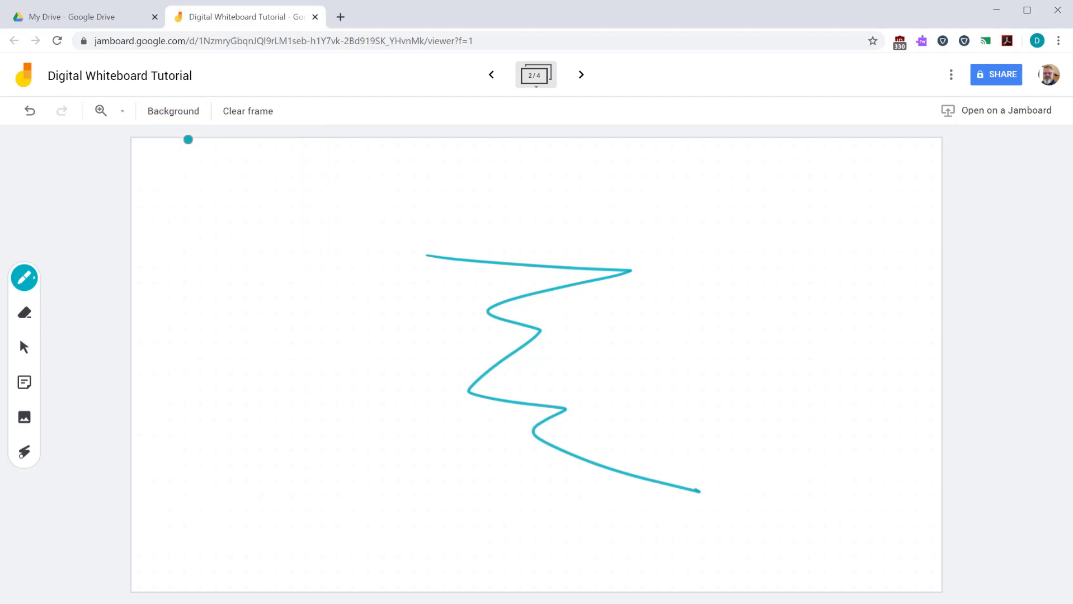
click(194, 112)
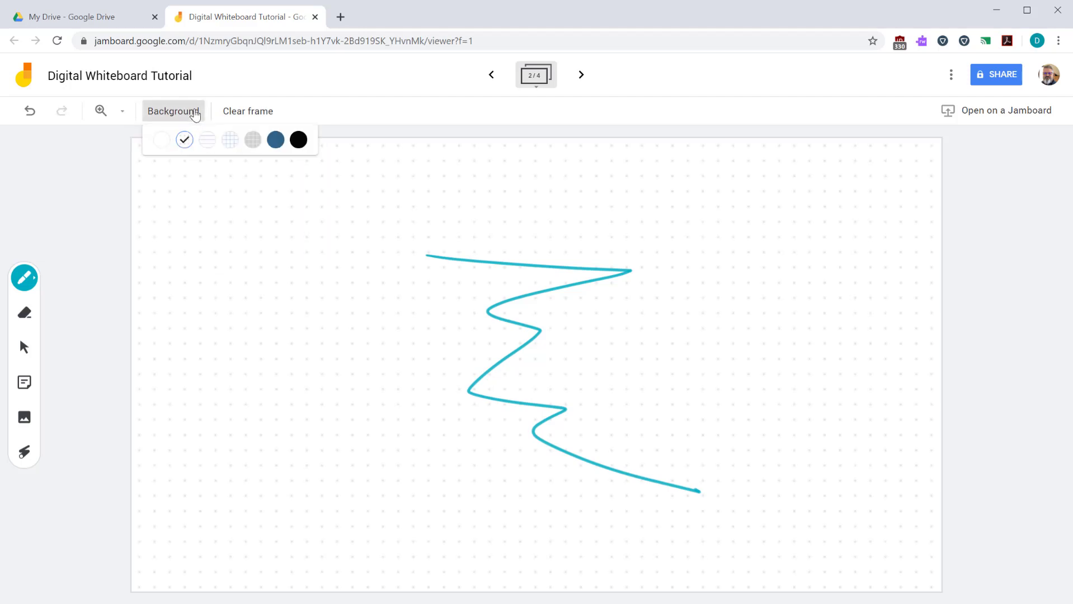
click(206, 139)
click(180, 116)
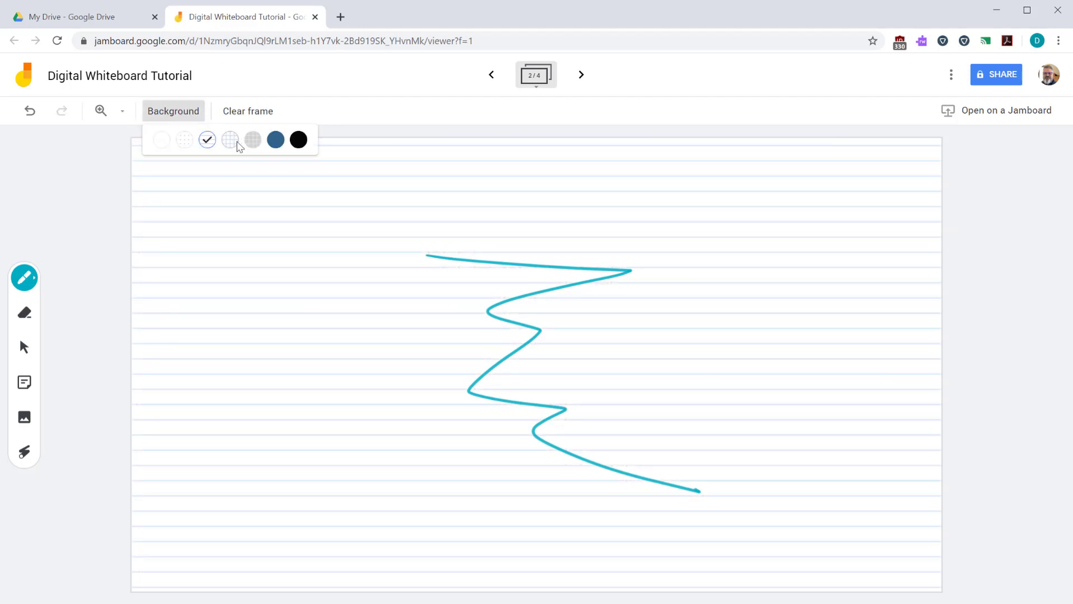
click(230, 140)
click(174, 117)
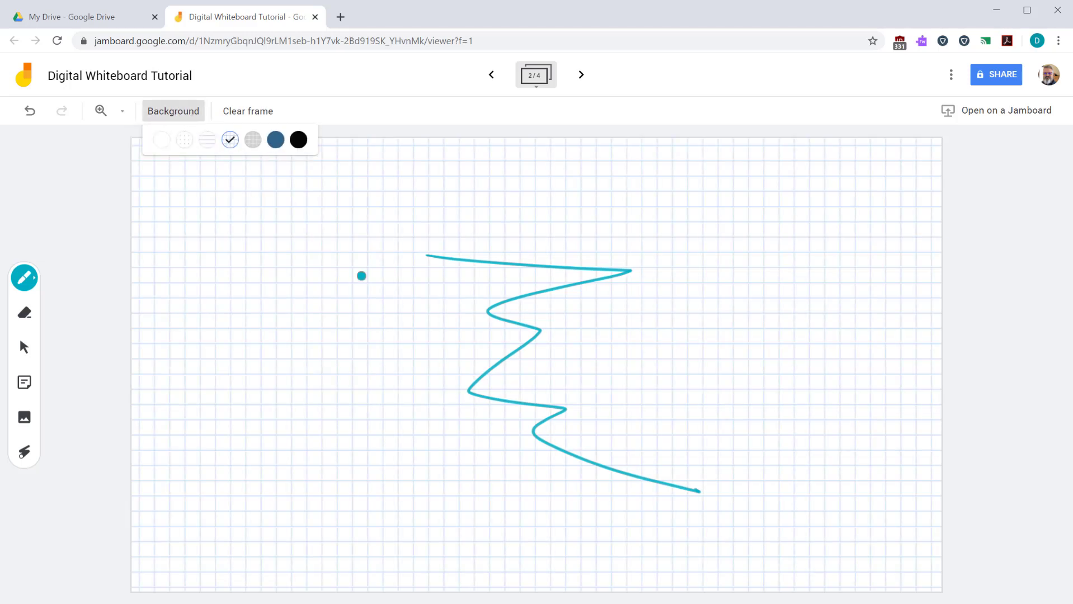
click(311, 298)
- Try the dark Blue and Black backgrounds, then return to the Graph grid
click(174, 111)
click(276, 139)
click(185, 114)
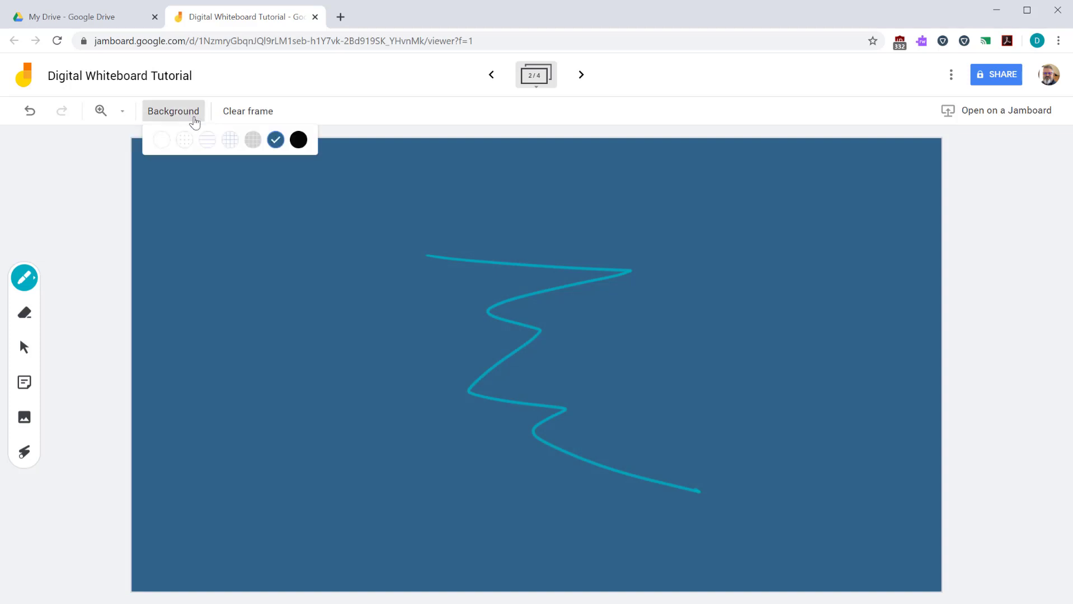
click(297, 141)
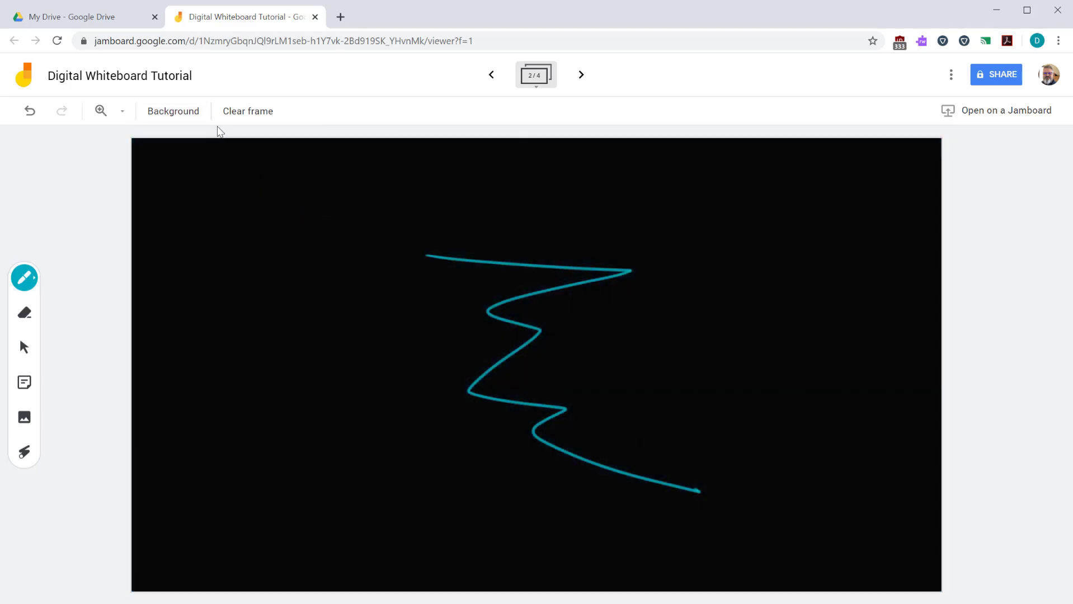
click(172, 112)
click(230, 139)
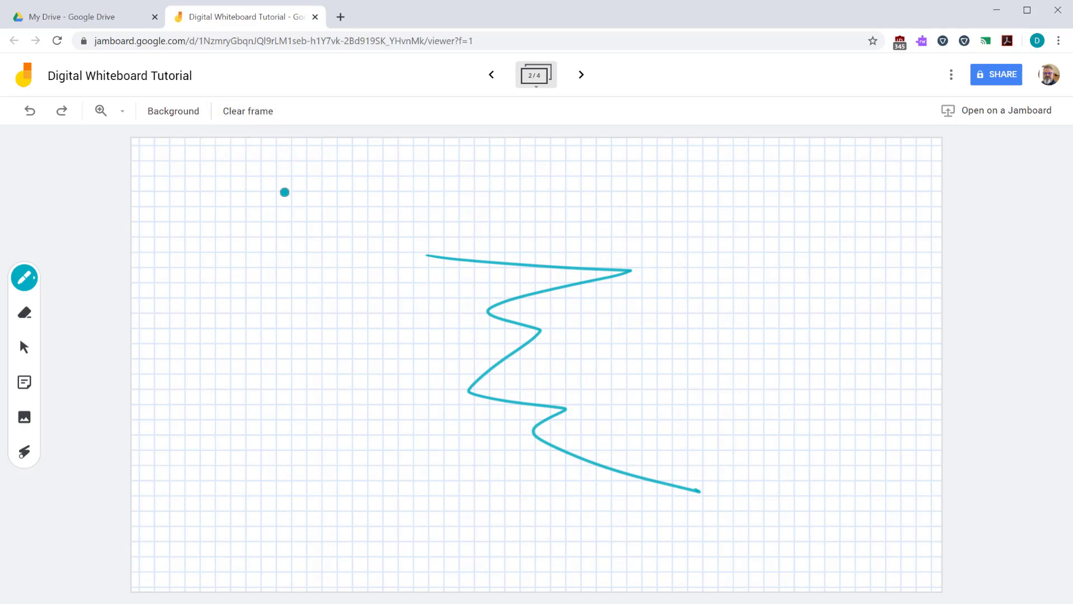
- Clear the frame's zigzag and set the background back to plain white
click(257, 112)
click(189, 114)
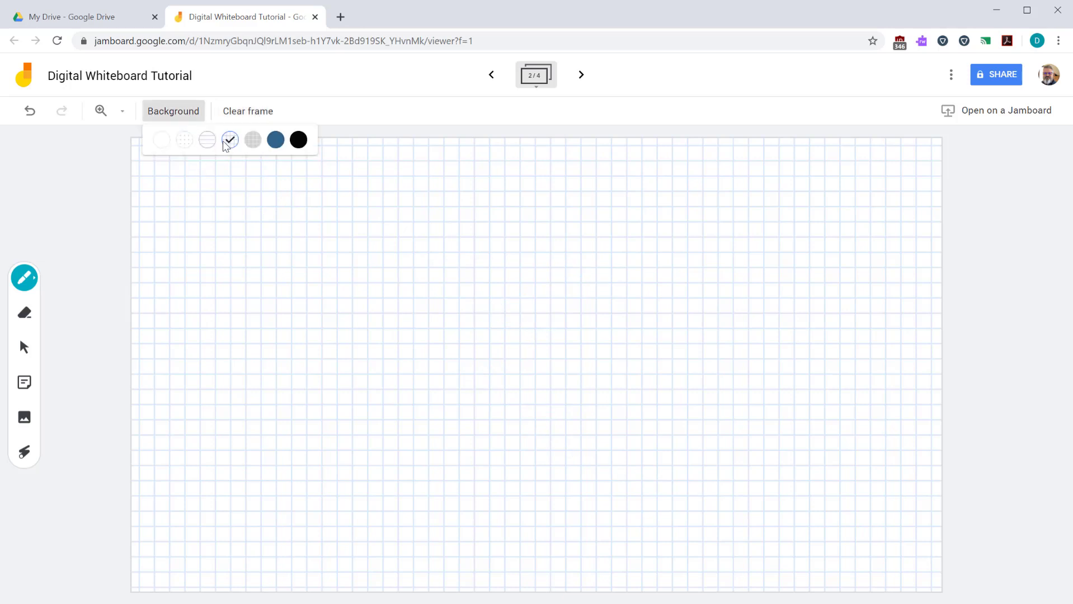
click(157, 139)
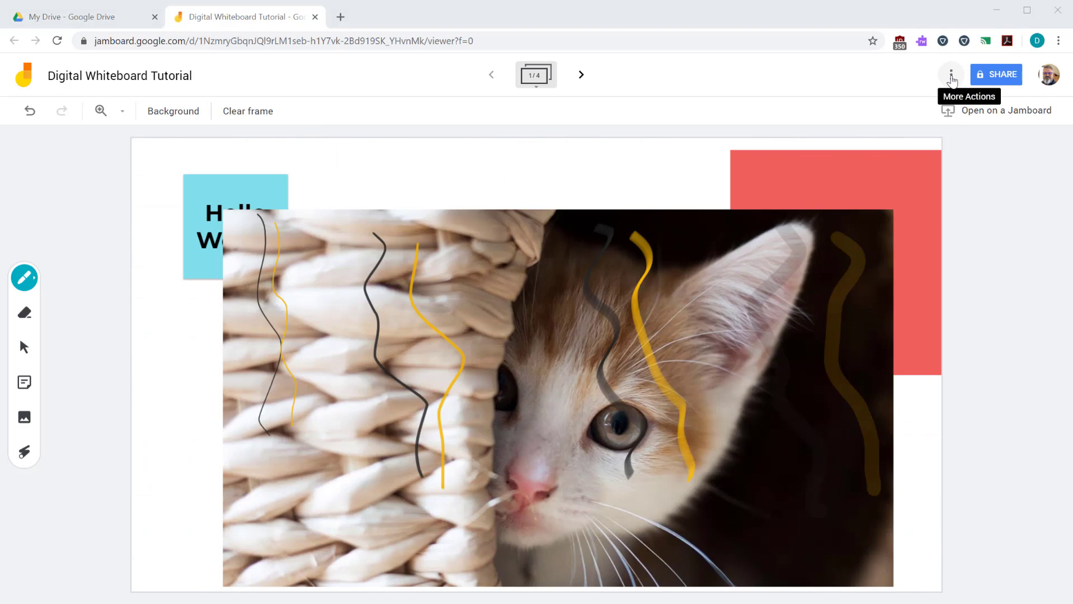
- View the board's More actions list (rename, download as PDF, make a copy), then close it
click(951, 79)
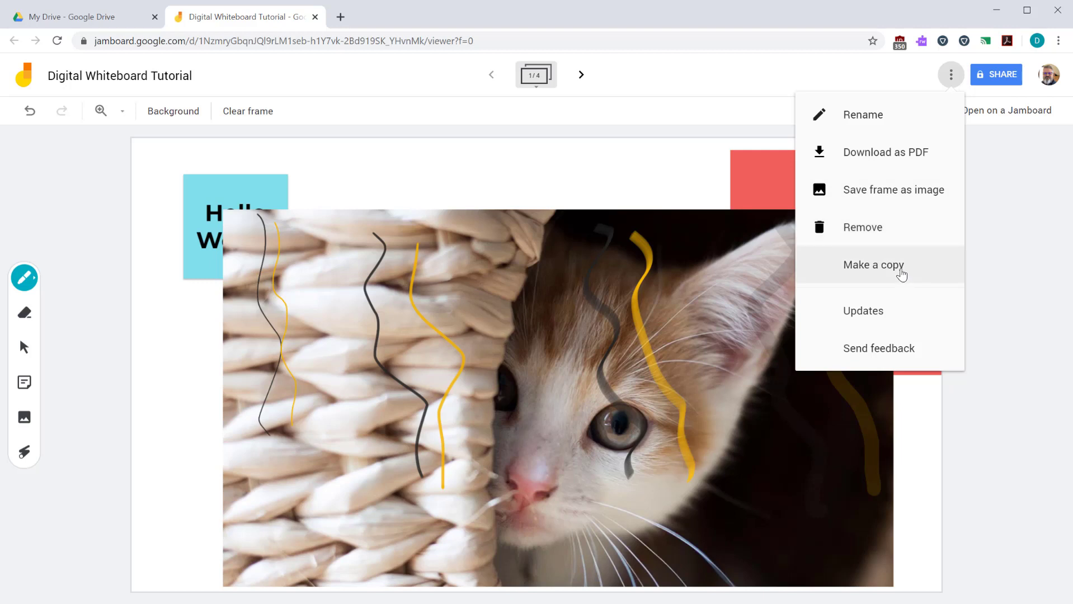
click(901, 274)
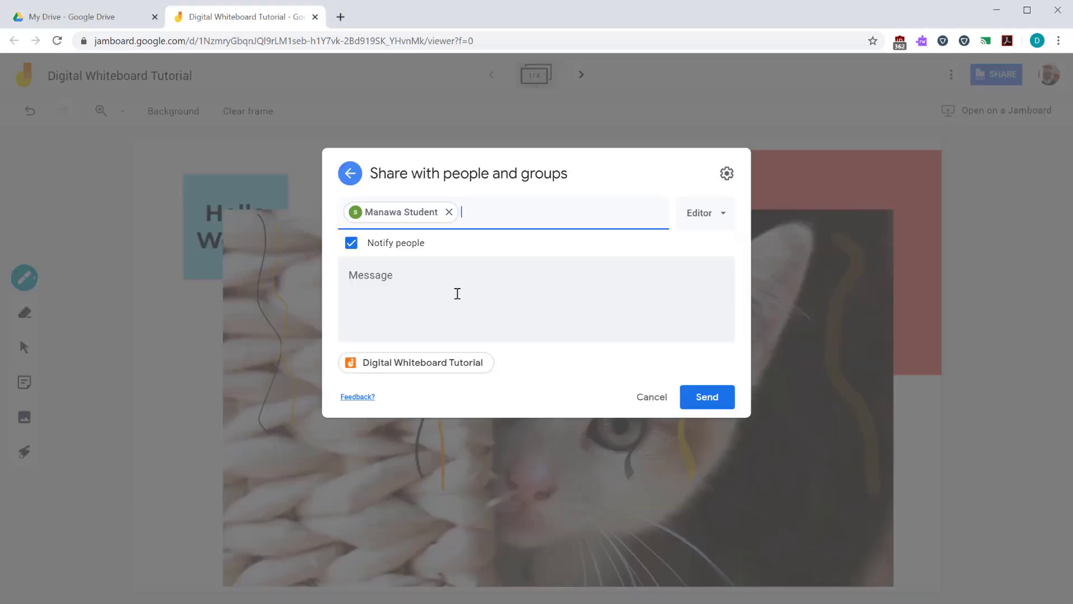
- Open the access level dropdown for the invited person in the sharing dialog
click(710, 217)
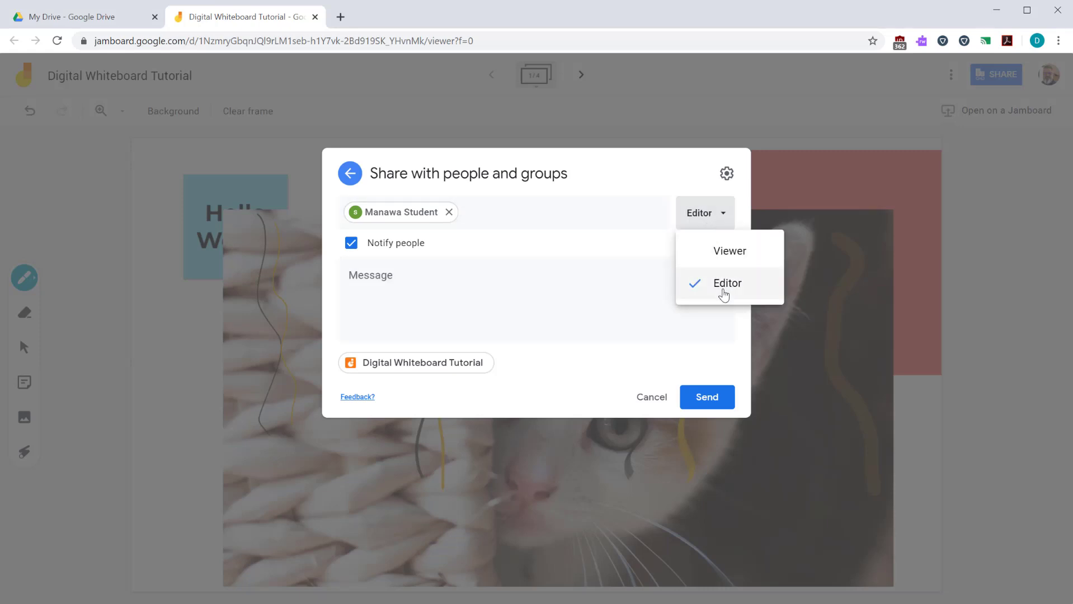